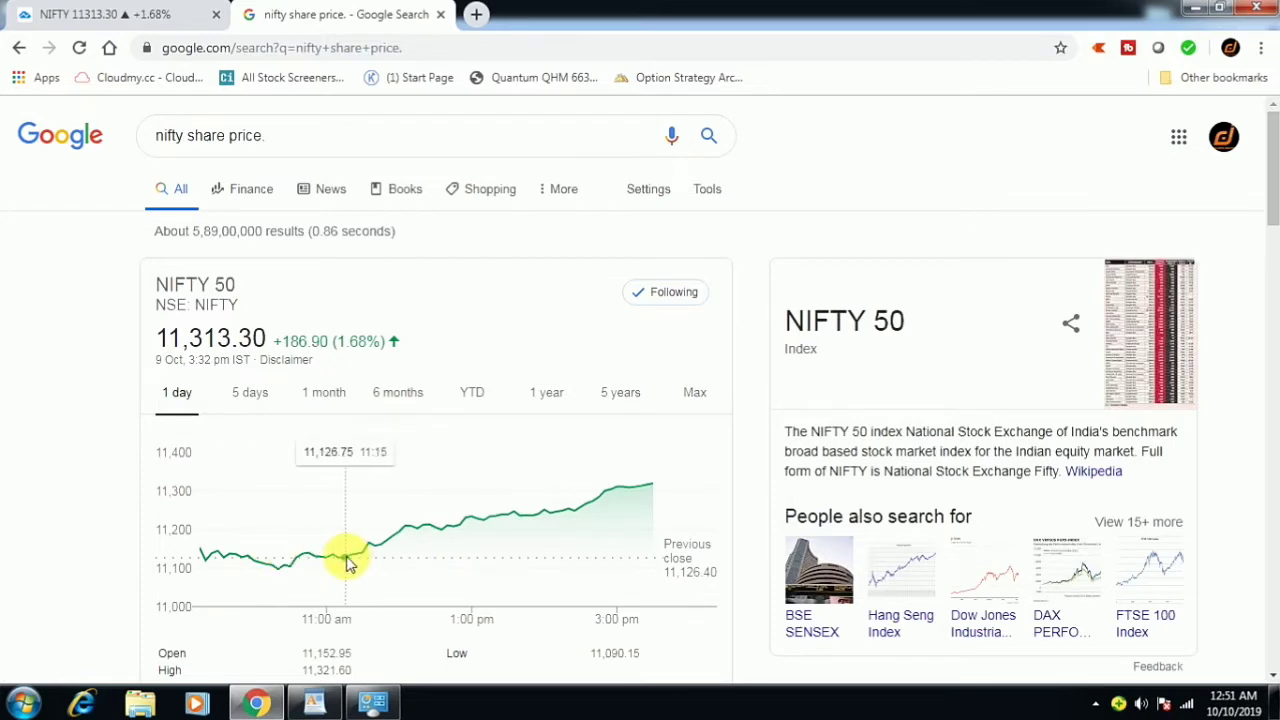
Measure the NIFTY 50 price change from 11:15 to the close on the one-day Google chart
{"action": "left_click_drag", "start_coordinate": [345, 562], "coordinate": [667, 554]}
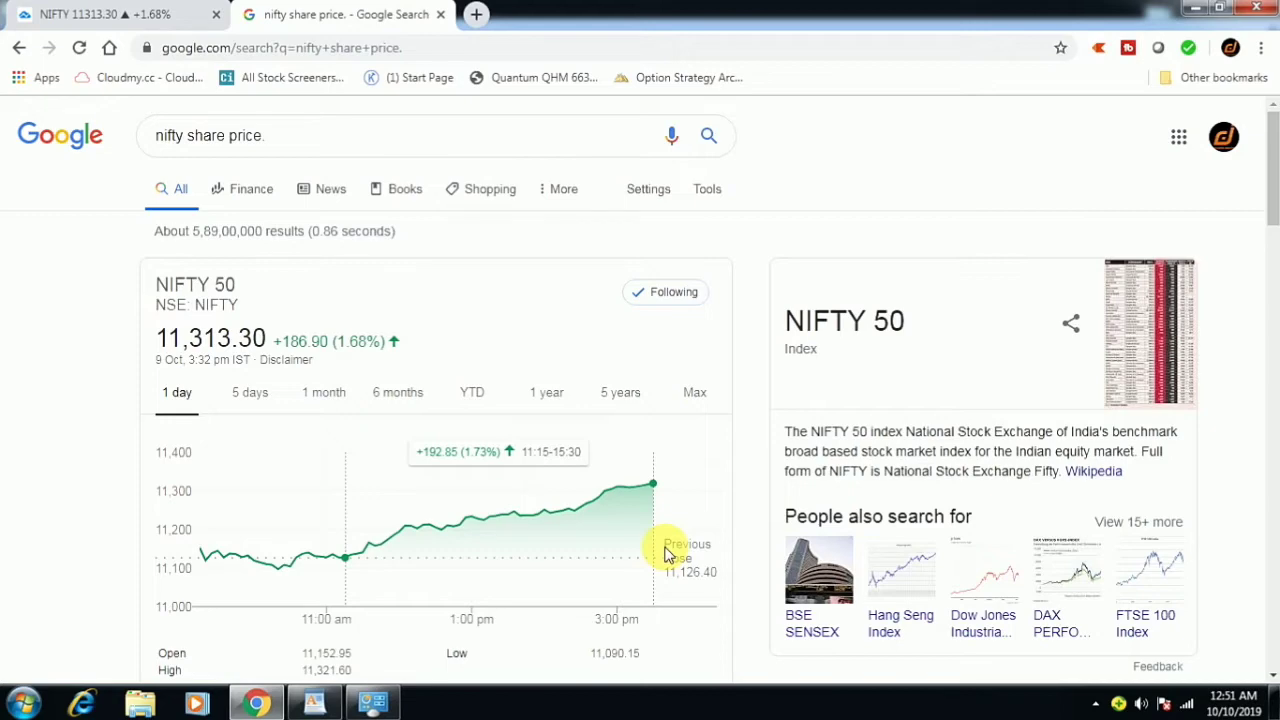
{"action": "left_click_drag", "start_coordinate": [667, 554], "coordinate": [634, 537]}
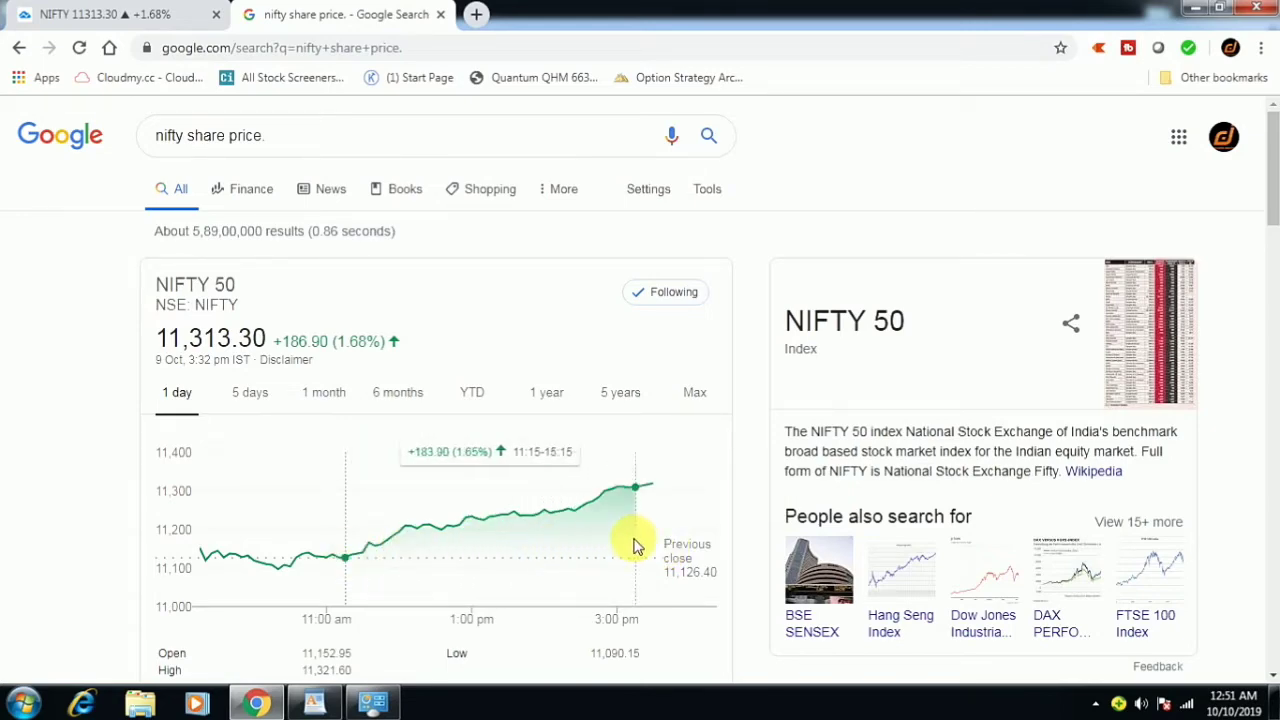
Switch to the TradingView NIFTY chart and set its interval to 15 minutes
{"action": "left_click", "coordinate": [86, 12]}
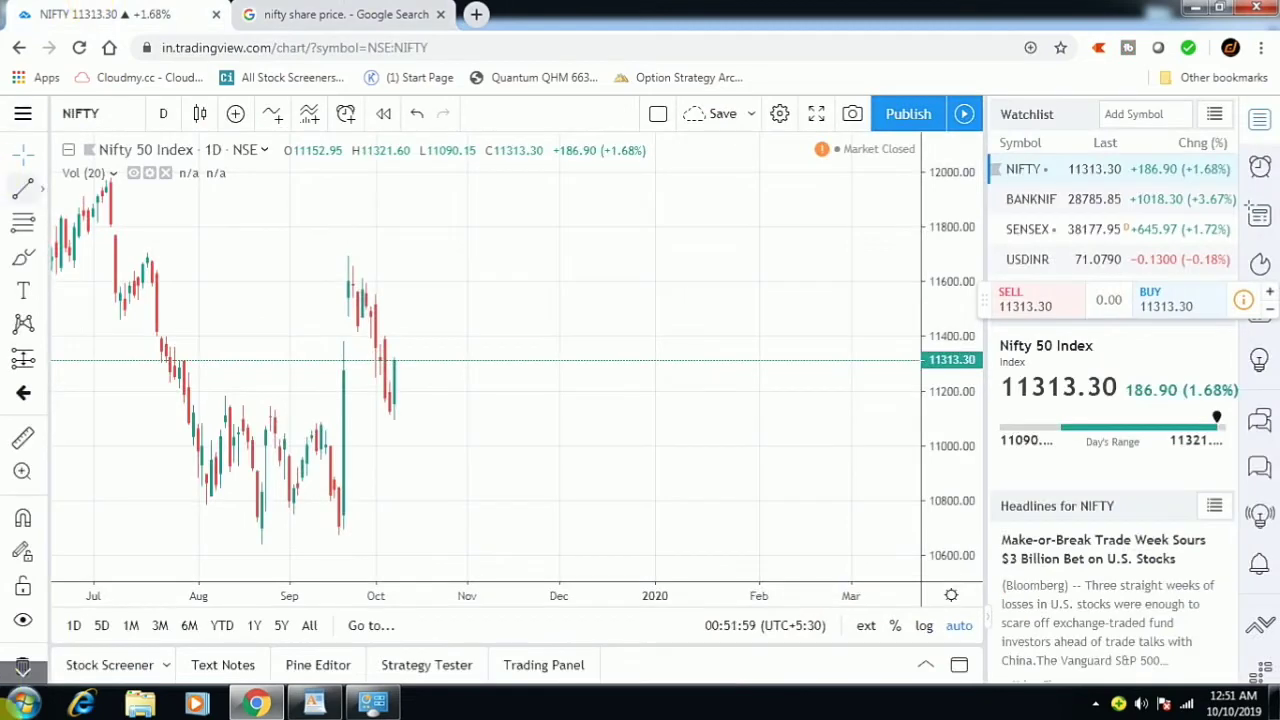
{"action": "left_click", "coordinate": [163, 113]}
{"action": "left_click", "coordinate": [190, 390]}
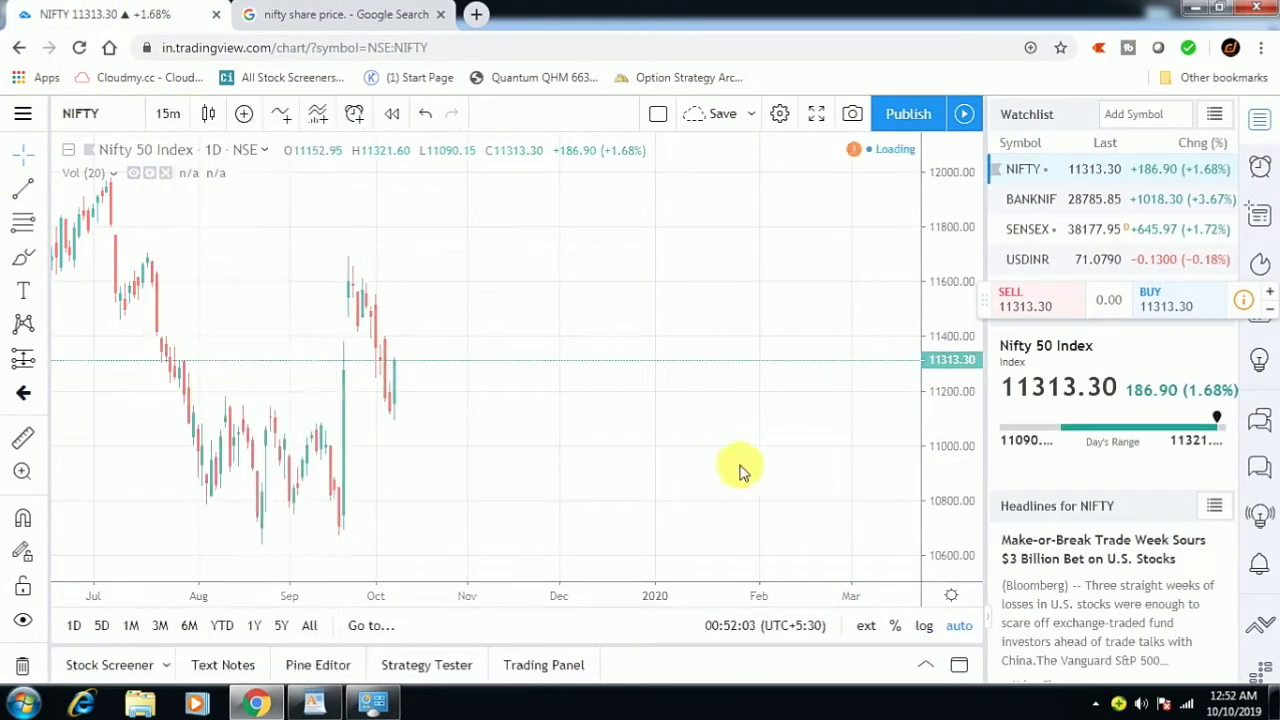
Examine the 9 October price movement on the 15-minute NIFTY chart against the preceding days
{"action": "scroll", "coordinate": [263, 517], "scroll_direction": "up", "scroll_amount": 2}
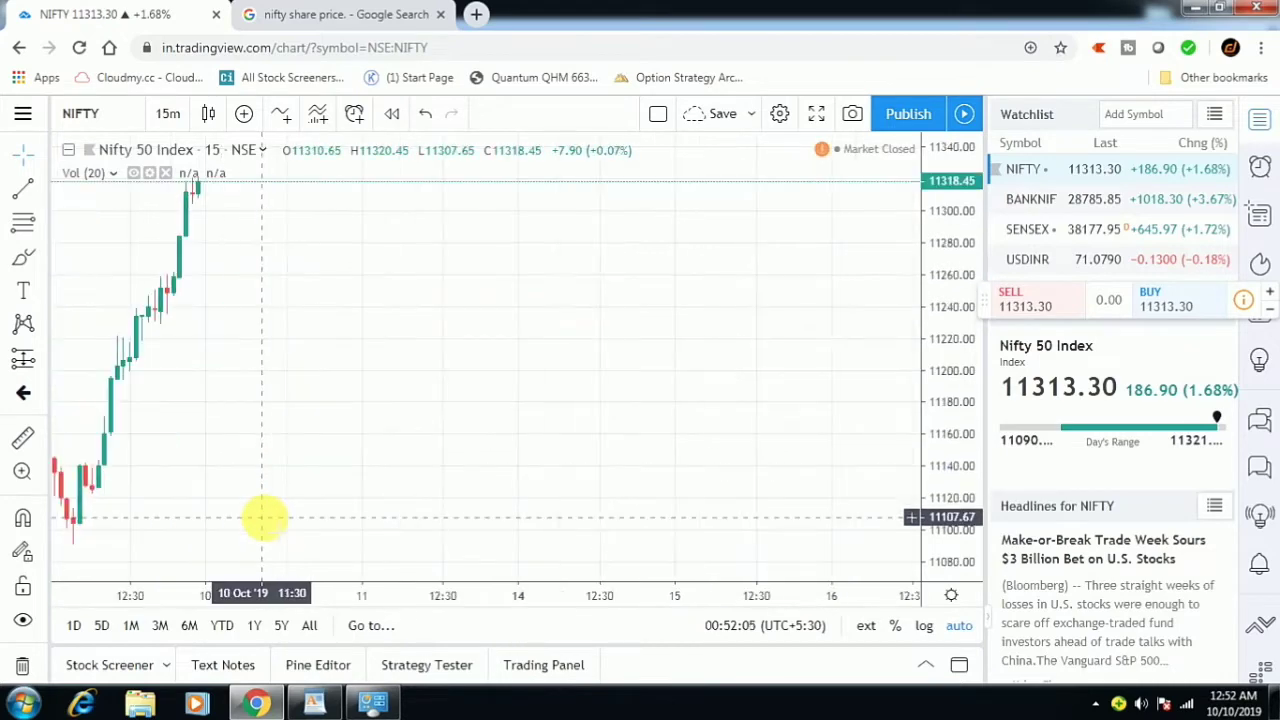
{"action": "left_click_drag", "start_coordinate": [490, 508], "coordinate": [543, 514]}
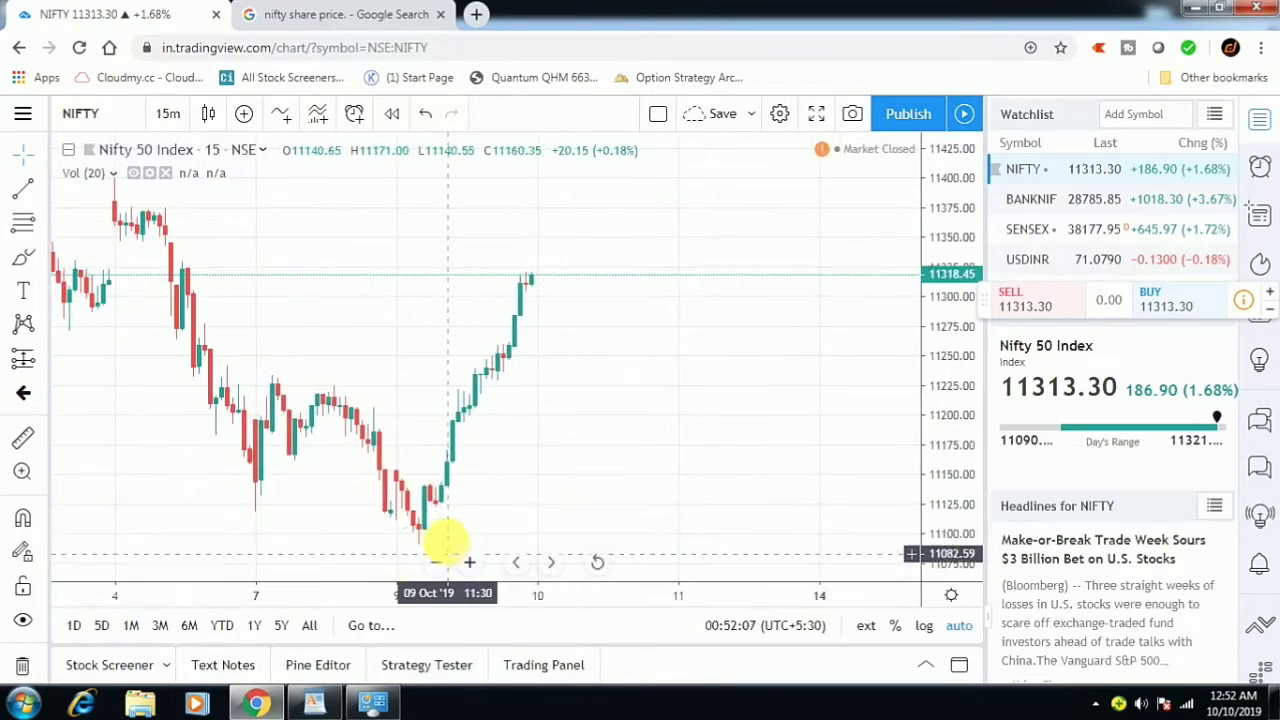
{"action": "left_click", "coordinate": [469, 483]}
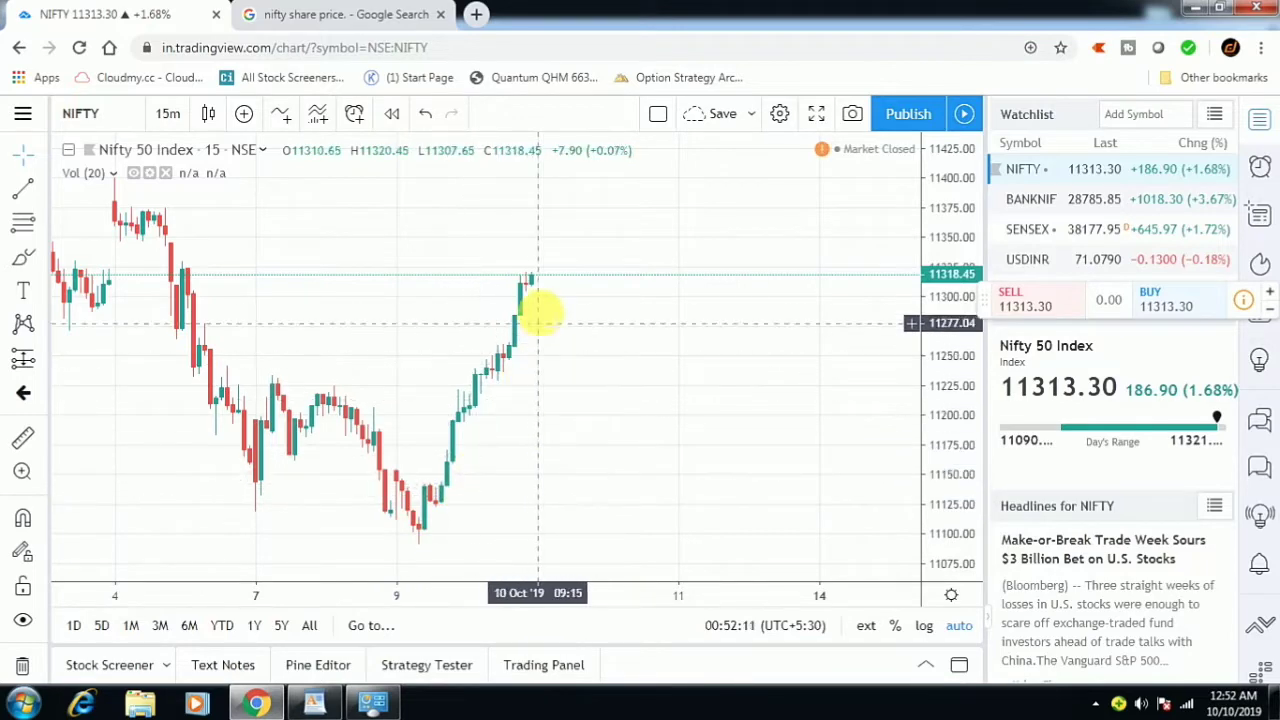
{"action": "scroll", "coordinate": [537, 292], "scroll_direction": "down", "scroll_amount": 3}
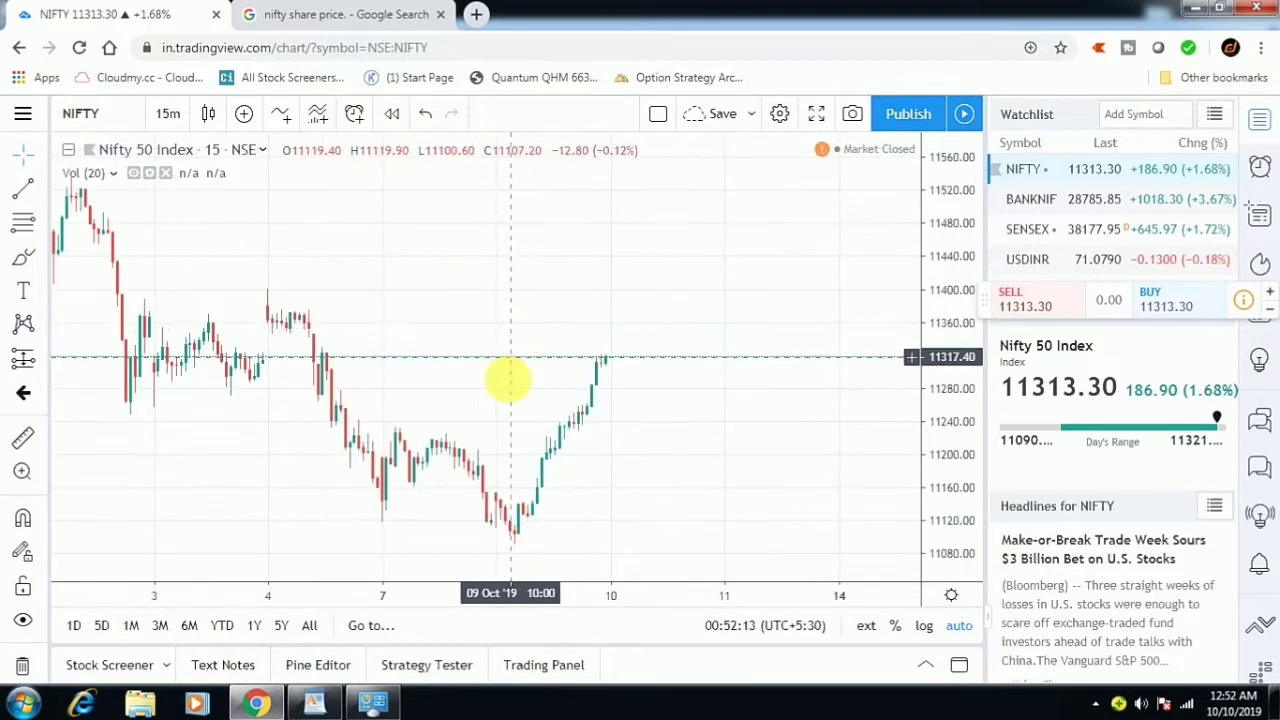
{"action": "scroll", "coordinate": [576, 445], "scroll_direction": "up", "scroll_amount": 2}
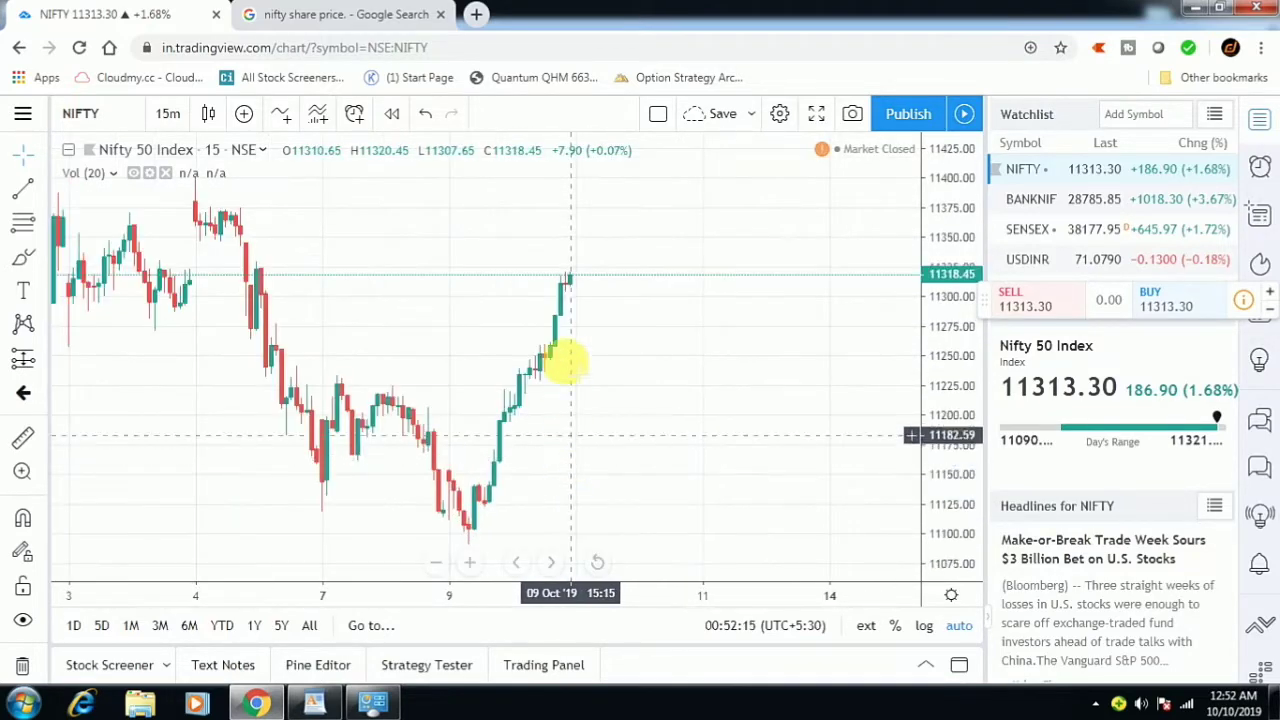
{"action": "scroll", "coordinate": [570, 295], "scroll_direction": "down", "scroll_amount": 2}
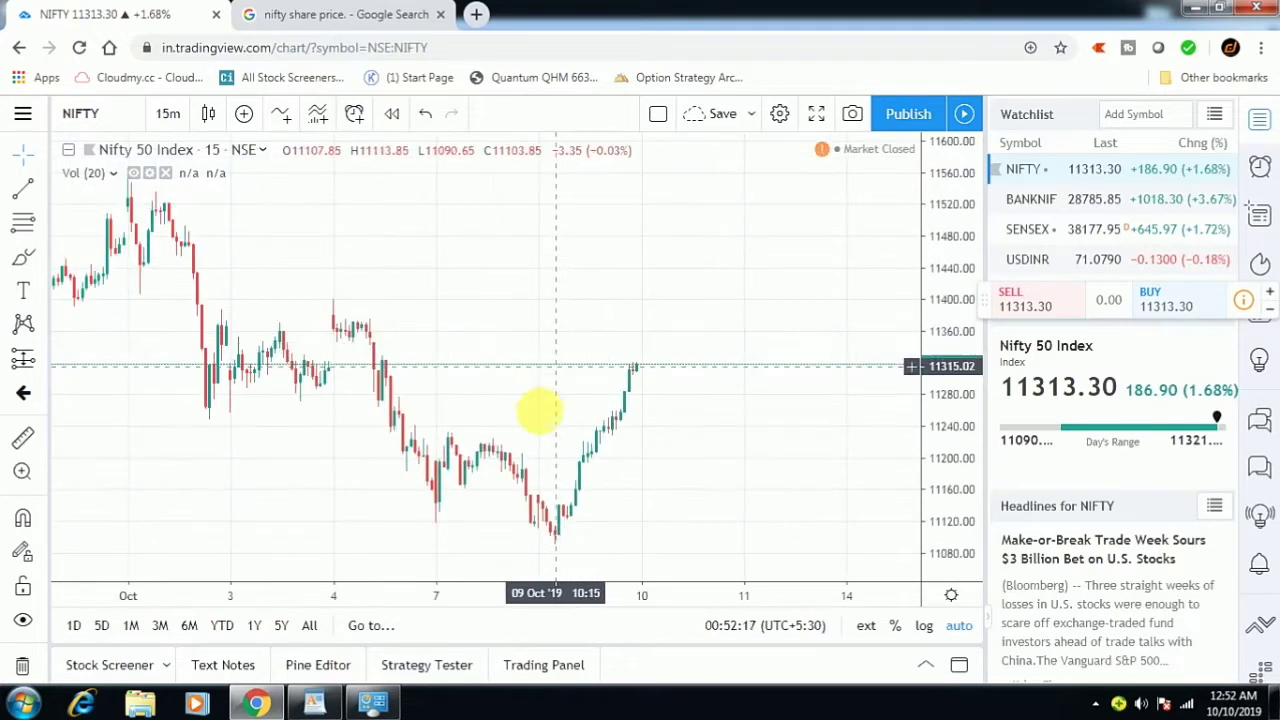
{"action": "scroll", "coordinate": [540, 410], "scroll_direction": "up", "scroll_amount": 2}
{"action": "scroll", "coordinate": [540, 410], "scroll_direction": "down", "scroll_amount": 2}
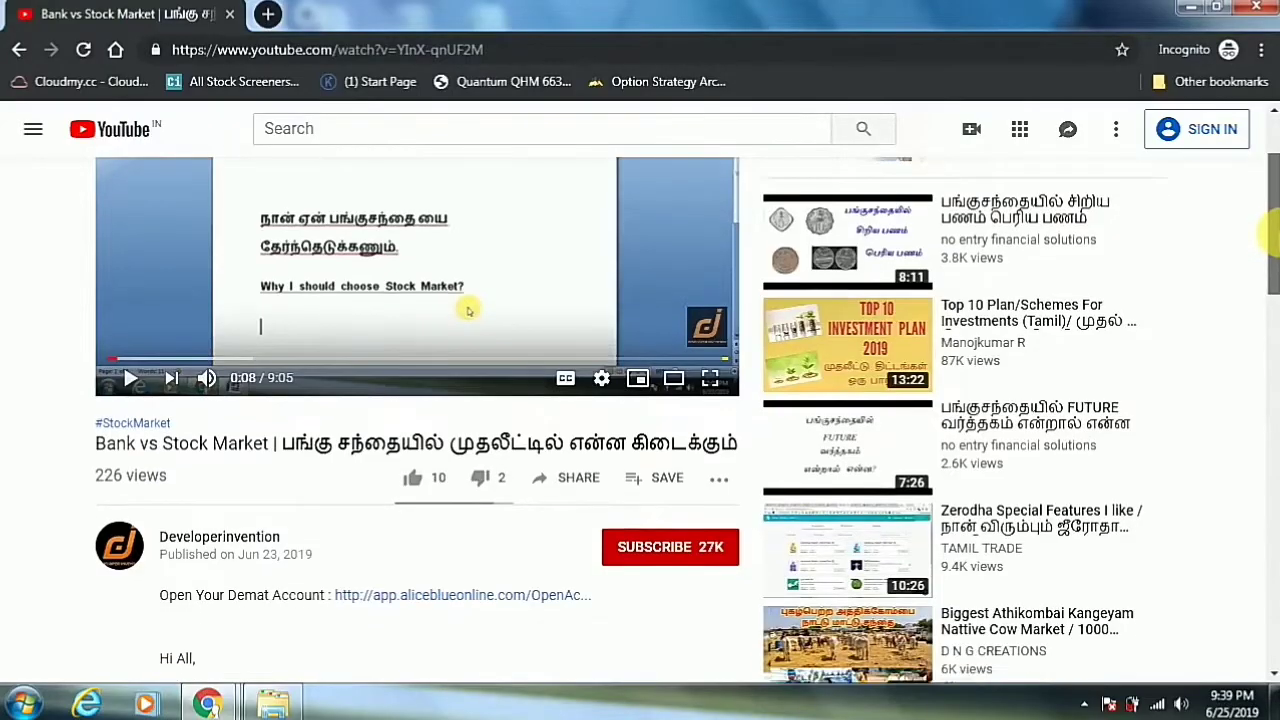
Open the demat account link in the description of the Bank vs Stock Market YouTube video
{"action": "scroll", "coordinate": [1270, 236], "scroll_direction": "down", "scroll_amount": 1}
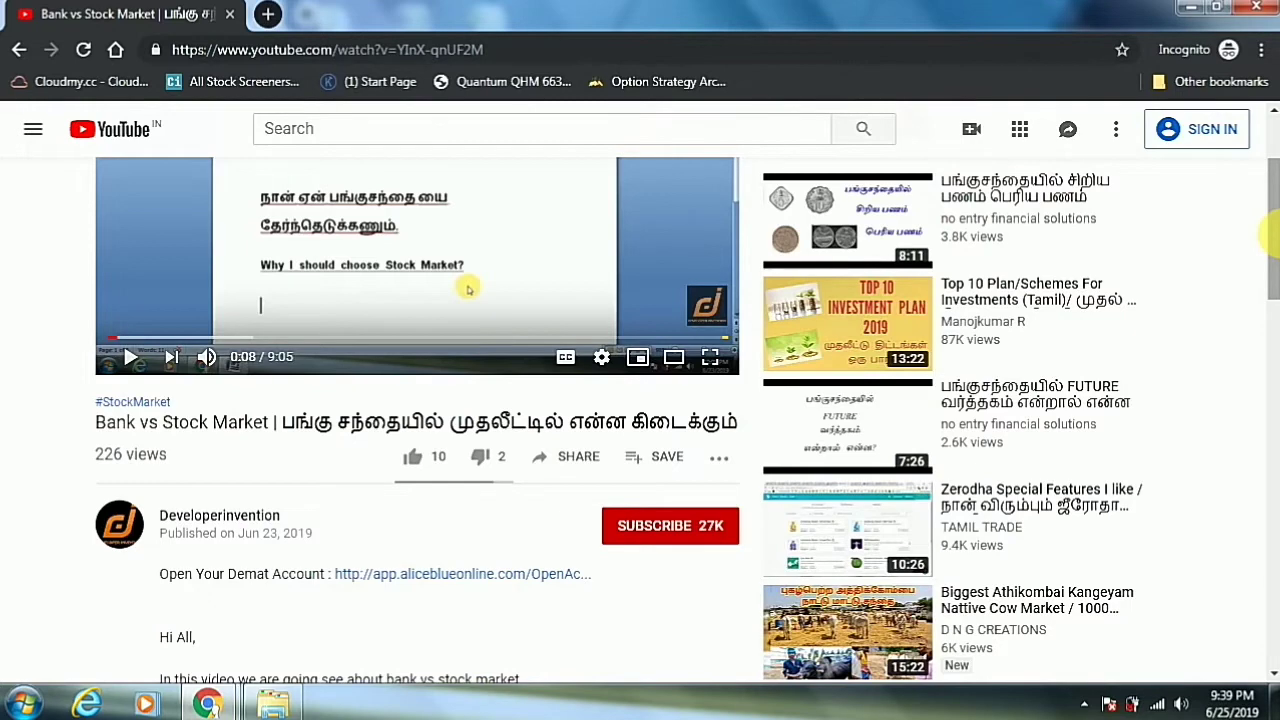
{"action": "scroll", "coordinate": [511, 586], "scroll_direction": "down", "scroll_amount": 1}
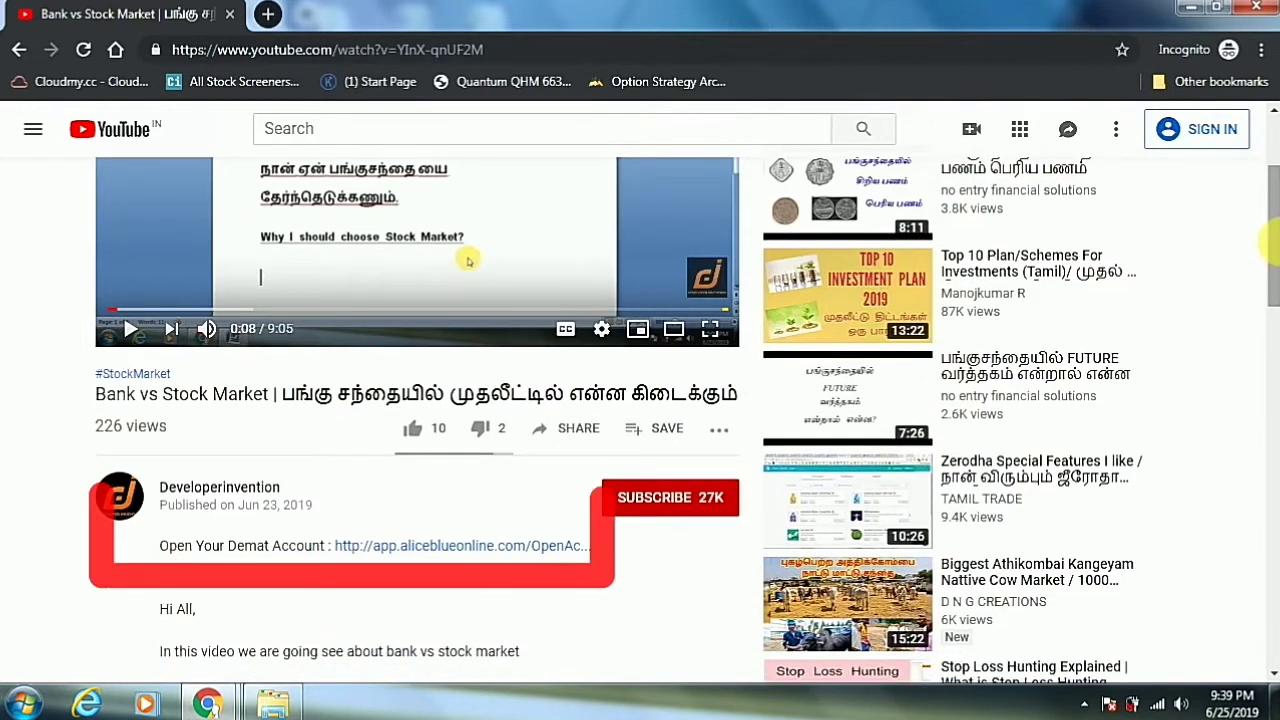
{"action": "left_click", "coordinate": [475, 558]}
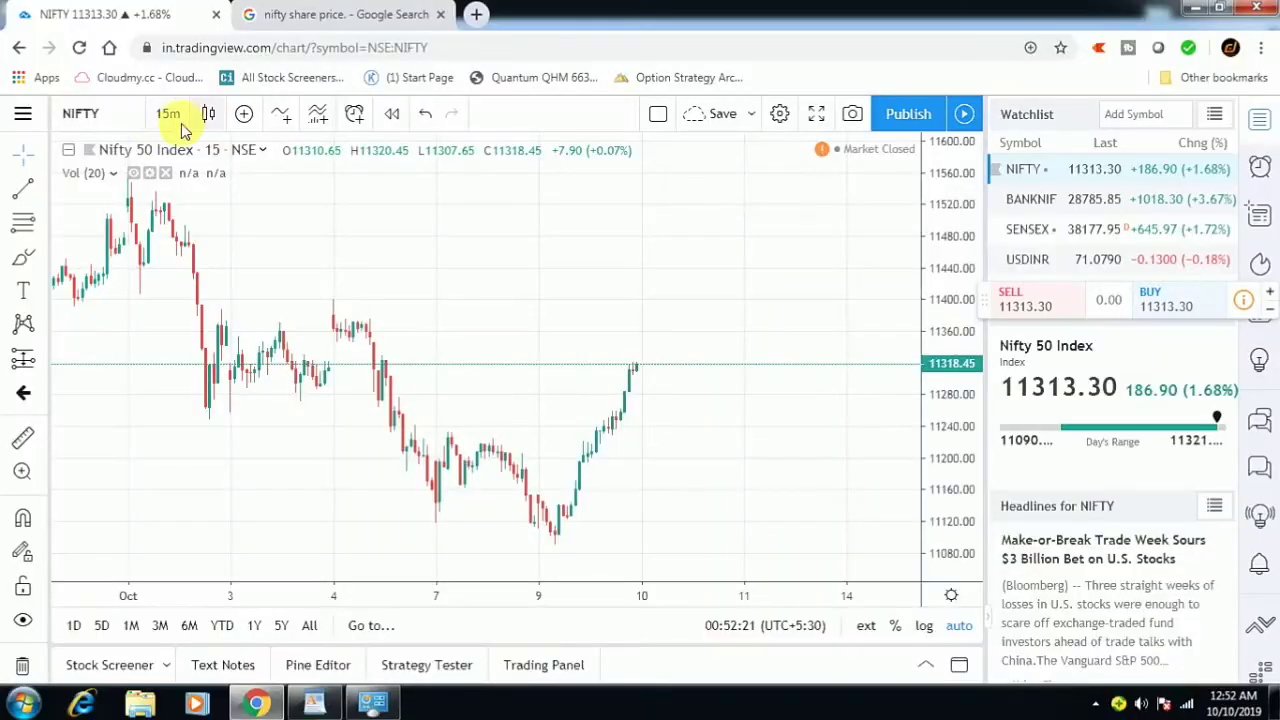
Set the NIFTY chart's interval to 1 day and show the price history from the start of 2019
{"action": "left_click", "coordinate": [175, 115]}
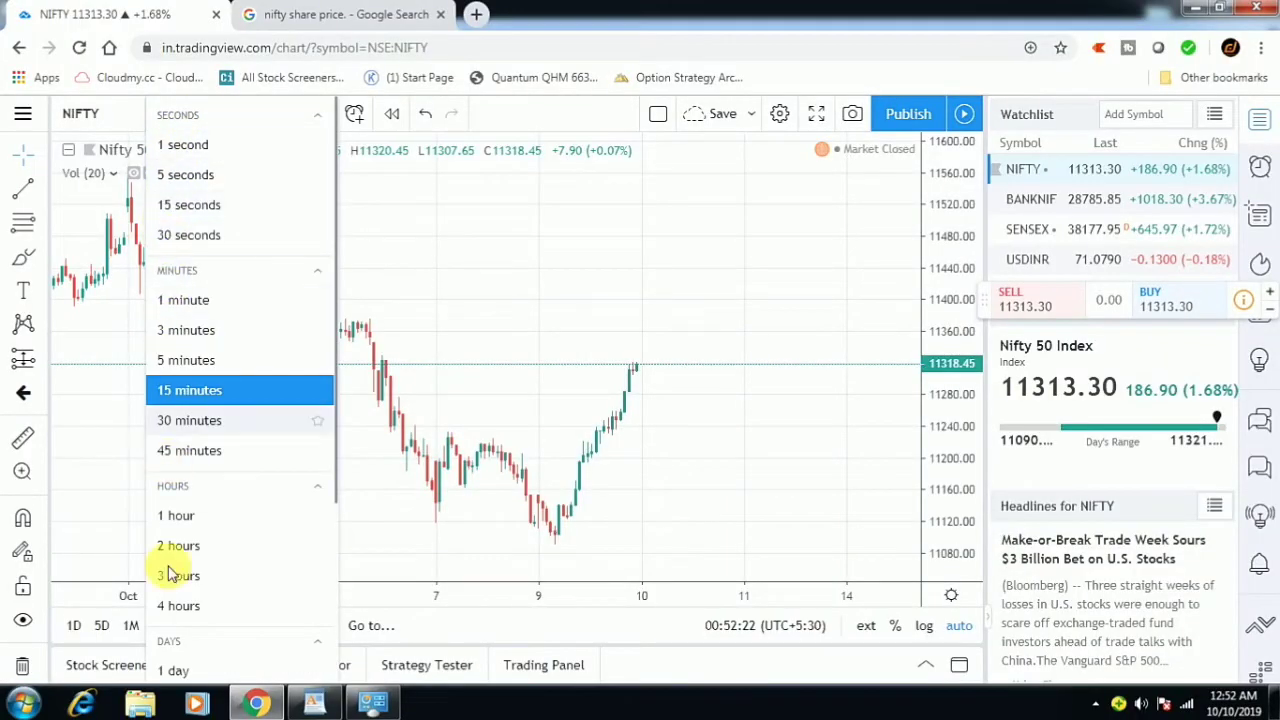
{"action": "left_click", "coordinate": [175, 670]}
{"action": "scroll", "coordinate": [94, 514], "scroll_direction": "down", "scroll_amount": 3}
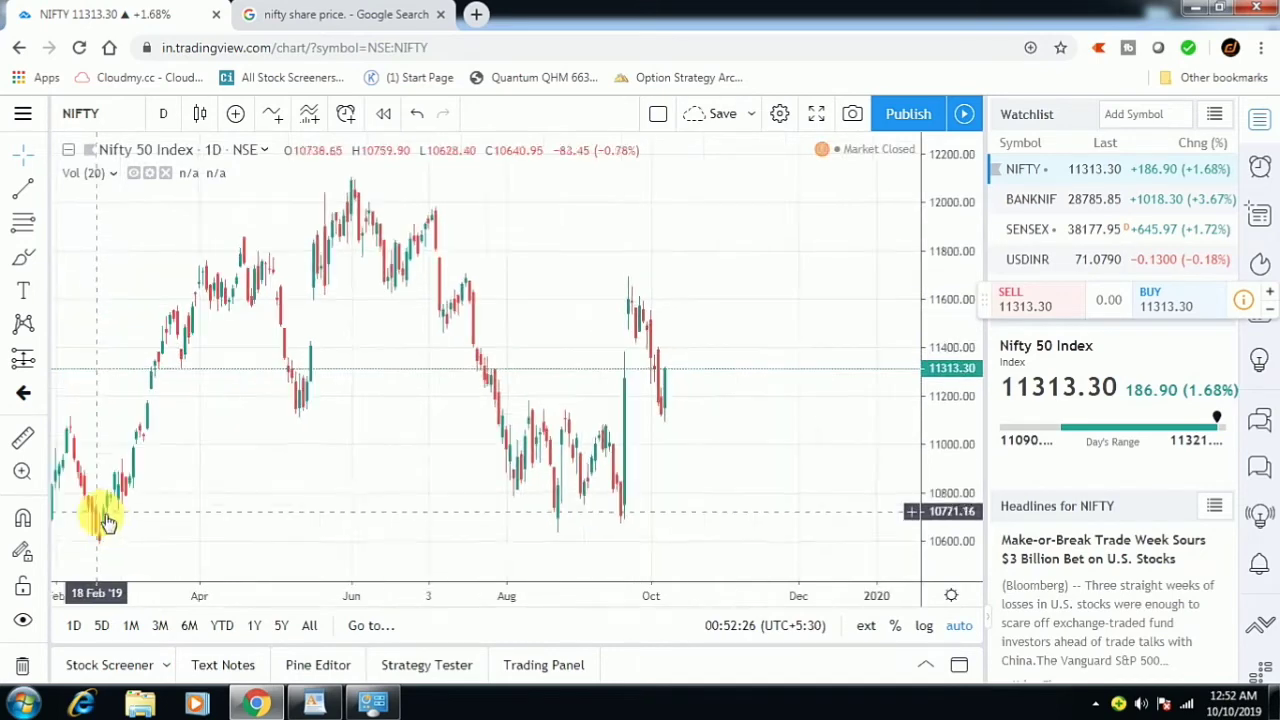
{"action": "scroll", "coordinate": [106, 514], "scroll_direction": "down", "scroll_amount": 2}
{"action": "scroll", "coordinate": [348, 262], "scroll_direction": "down", "scroll_amount": 2}
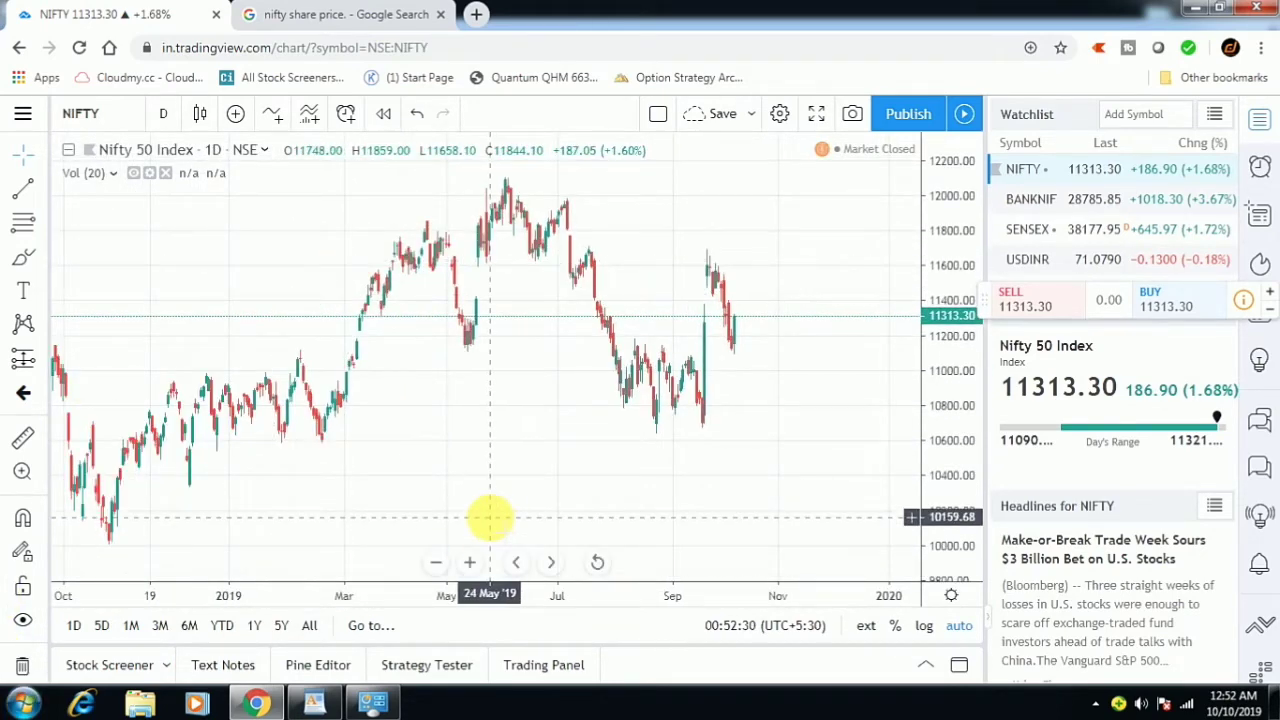
{"action": "scroll", "coordinate": [485, 513], "scroll_direction": "up", "scroll_amount": 3}
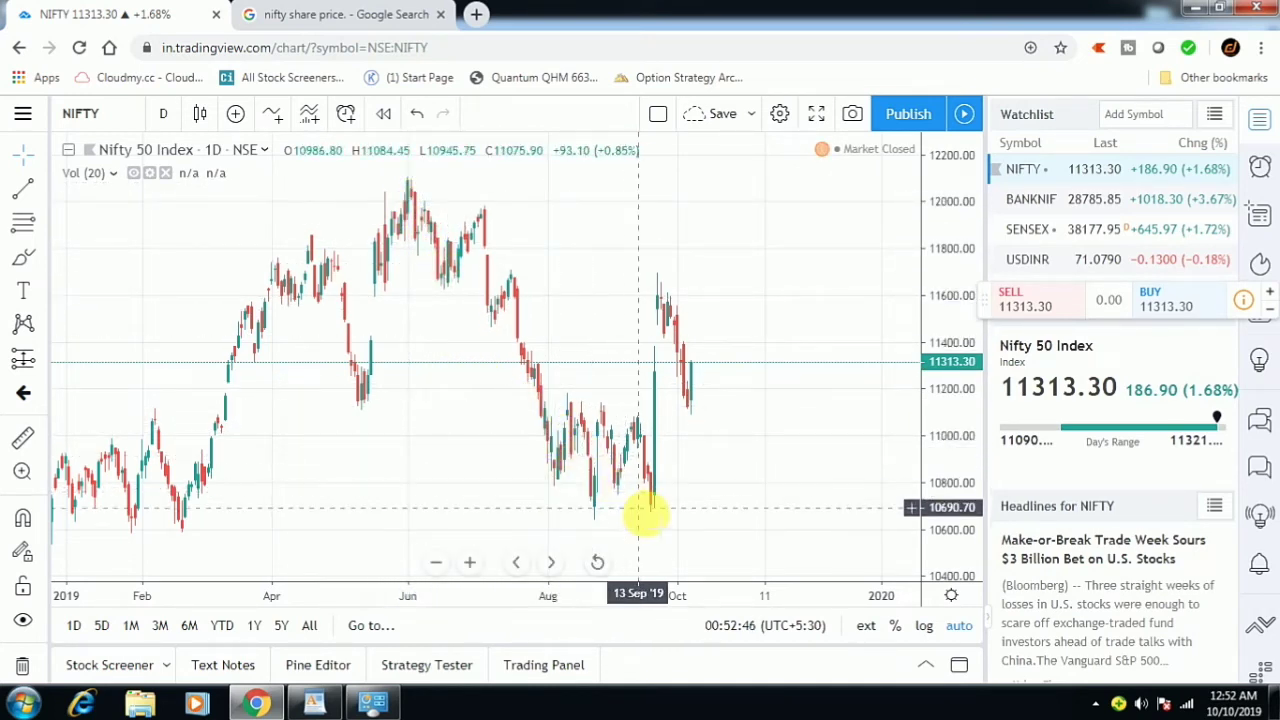
Draw a trend line from the 3 June 2019 high at about 12122 to the 23 August low at about 10622, and delete it
{"action": "left_click", "coordinate": [40, 157]}
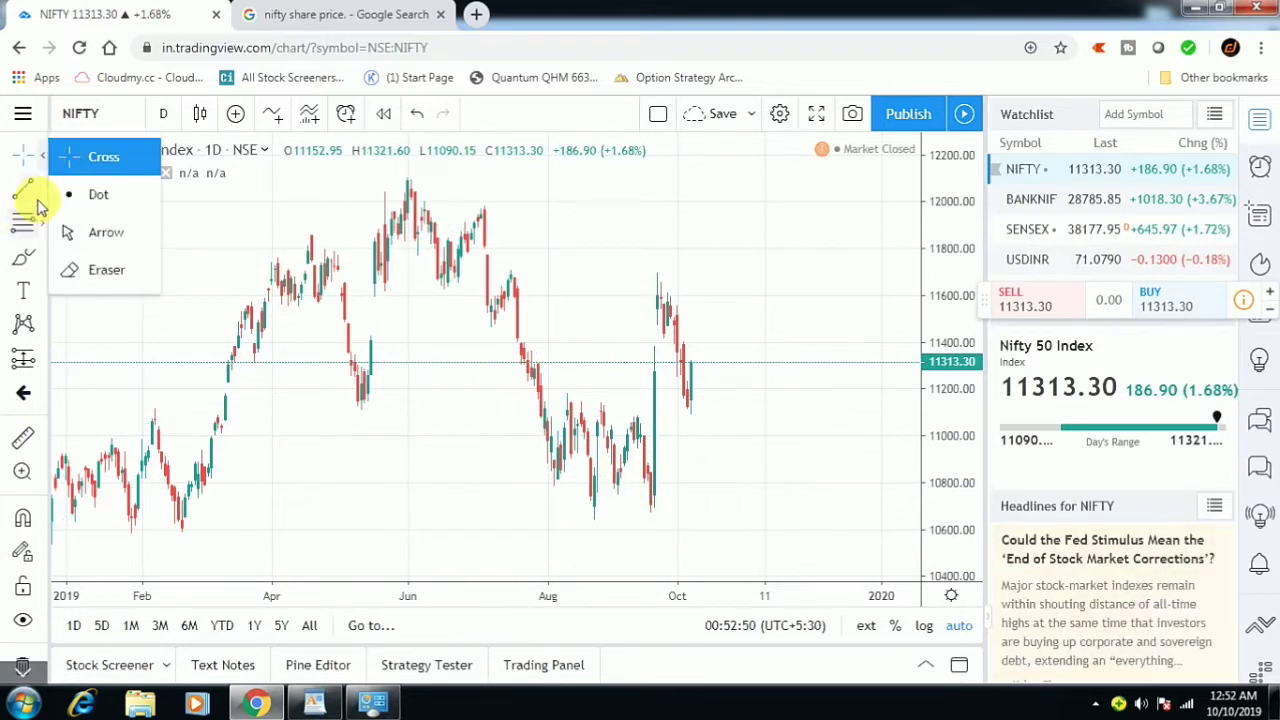
{"action": "left_click", "coordinate": [43, 190]}
{"action": "left_click", "coordinate": [100, 170]}
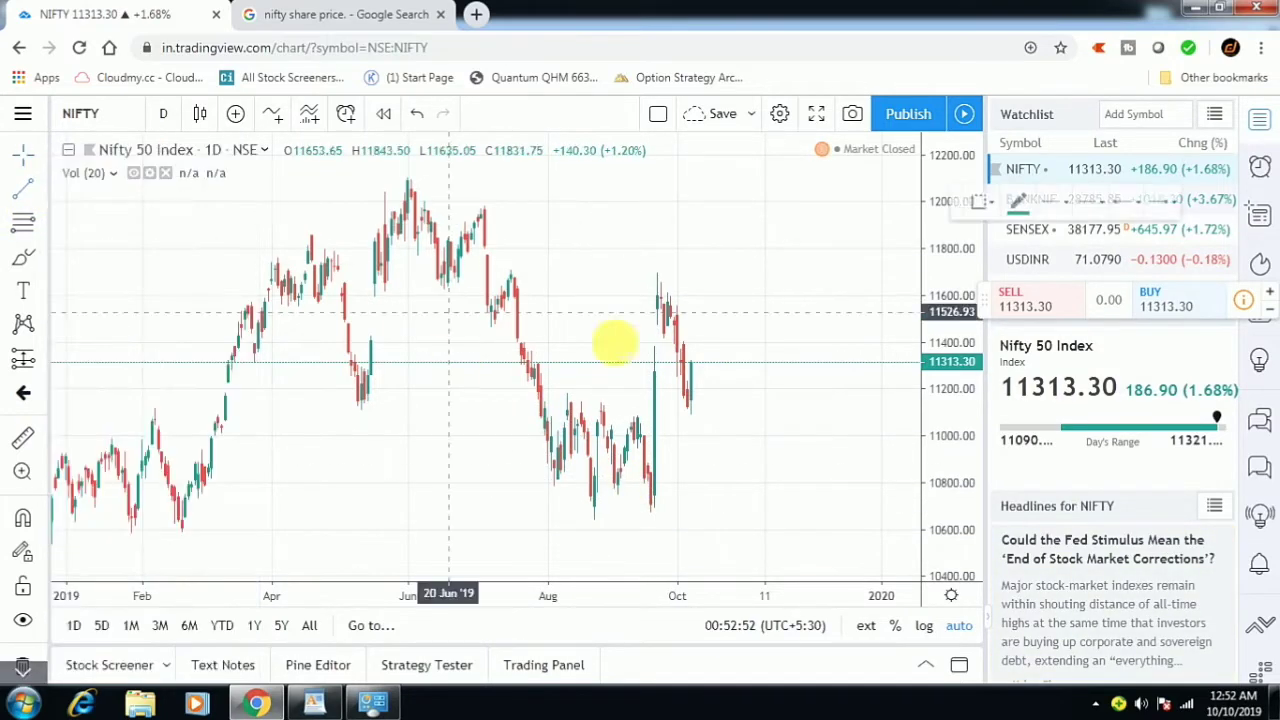
{"action": "left_click", "coordinate": [408, 173]}
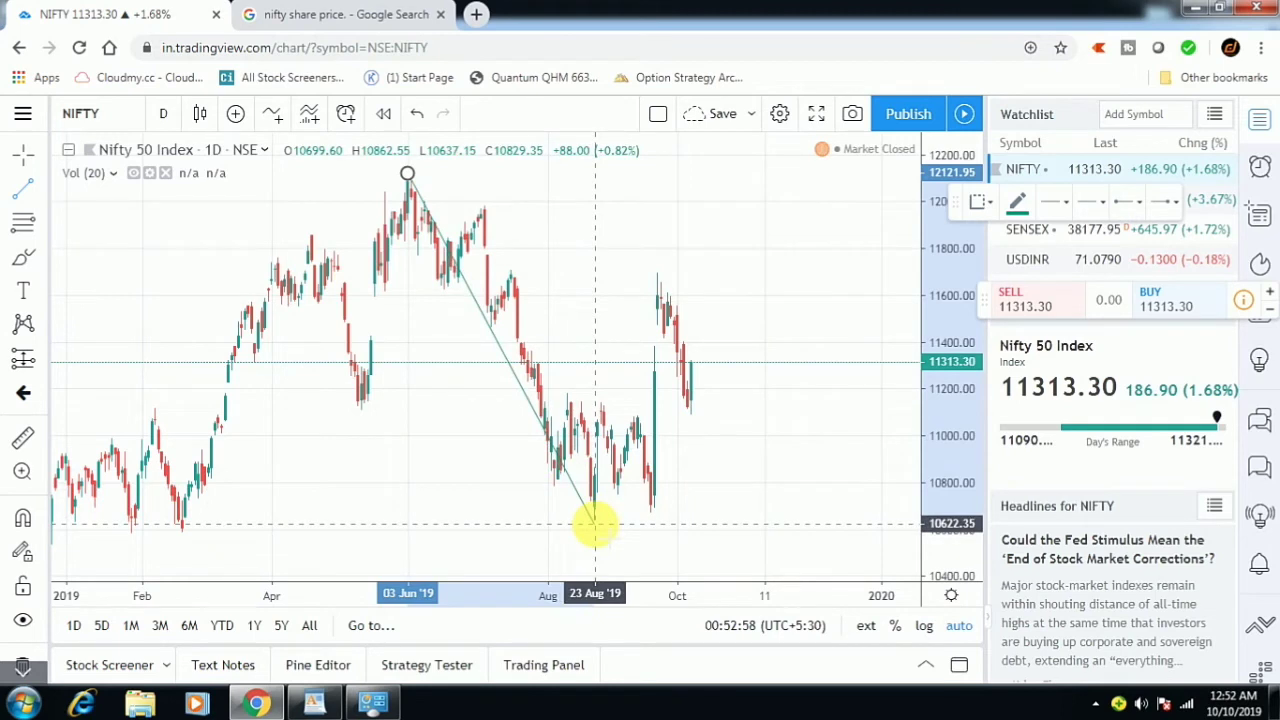
{"action": "left_click", "coordinate": [595, 522]}
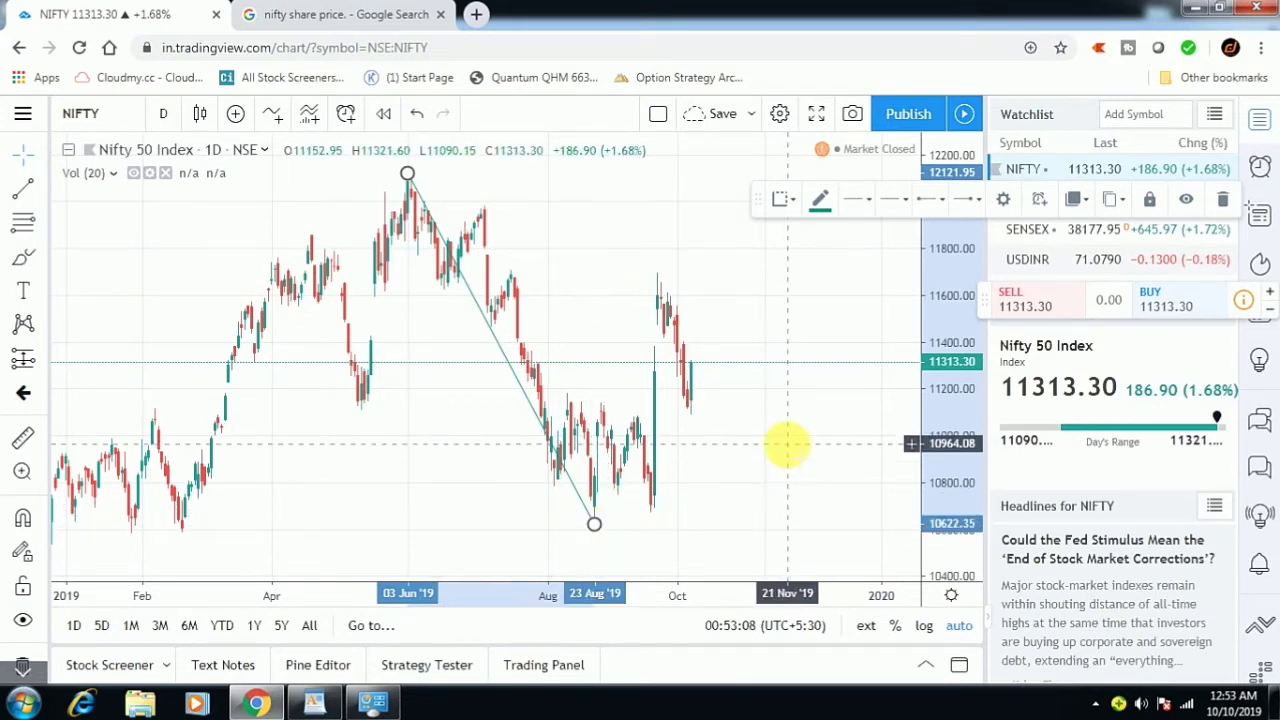
{"action": "scroll", "coordinate": [788, 447], "scroll_direction": "up", "scroll_amount": 2}
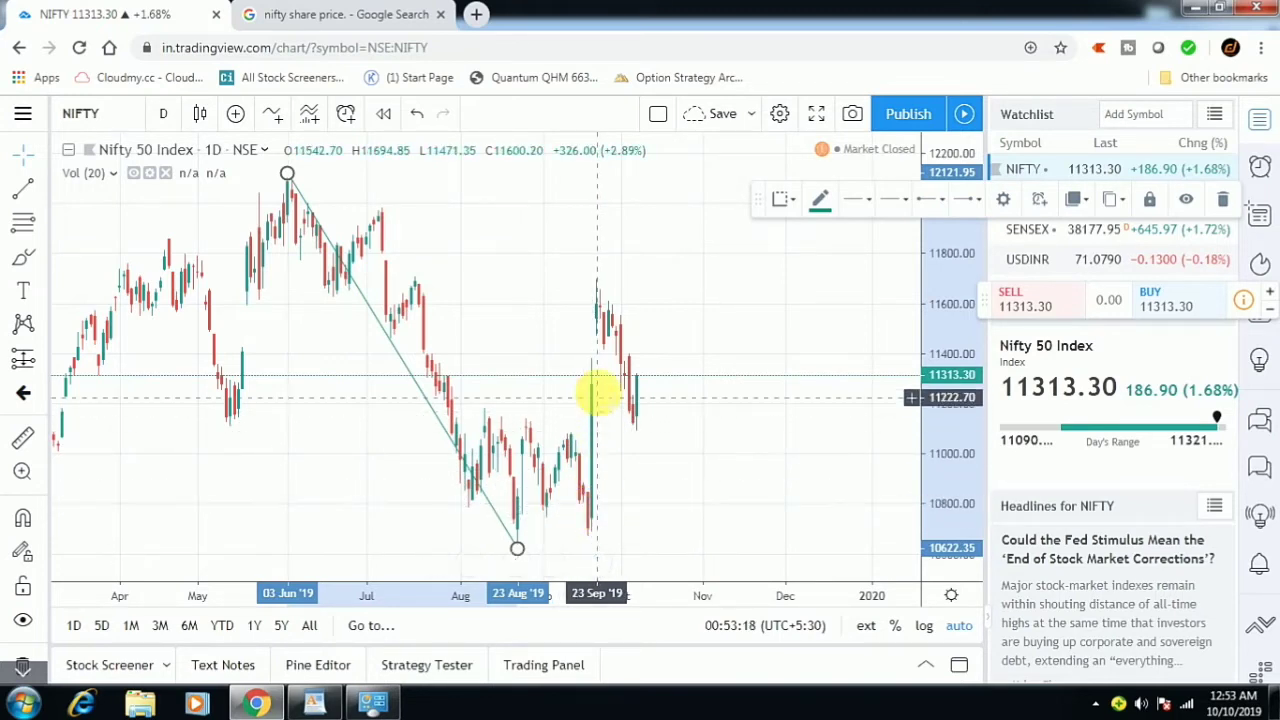
{"action": "scroll", "coordinate": [592, 380], "scroll_direction": "down", "scroll_amount": 3}
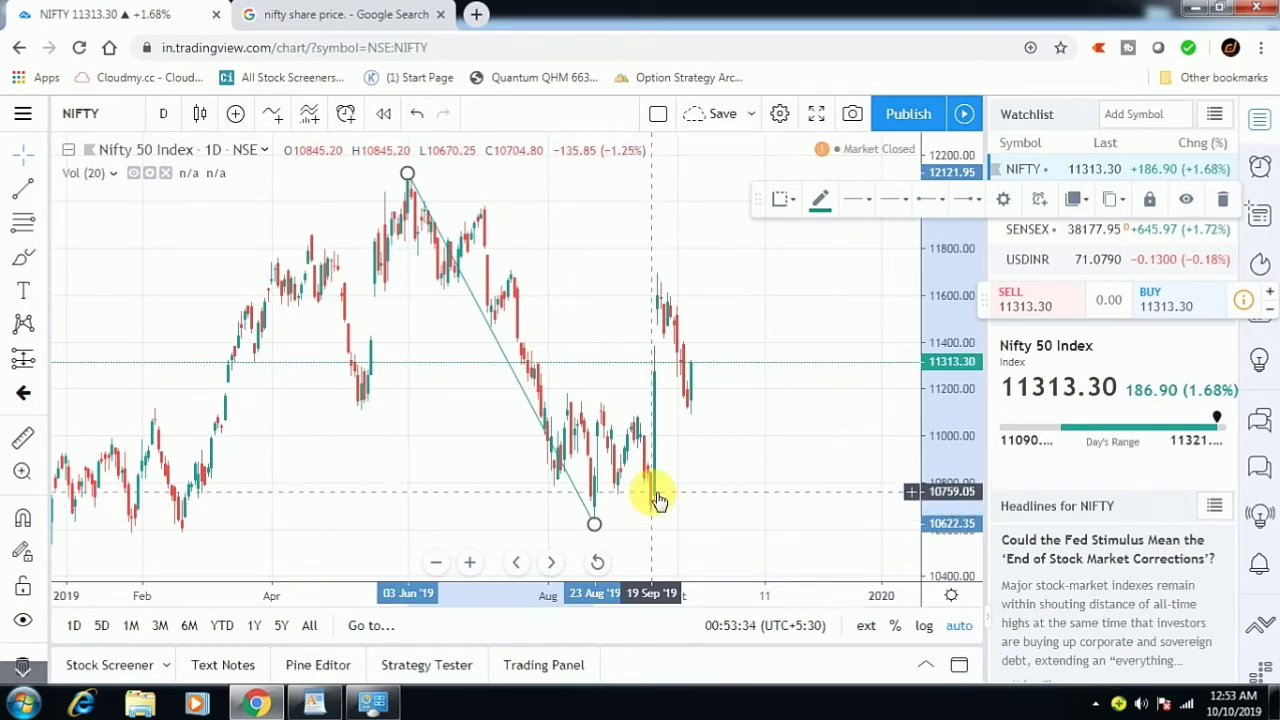
{"action": "scroll", "coordinate": [660, 365], "scroll_direction": "up", "scroll_amount": 2}
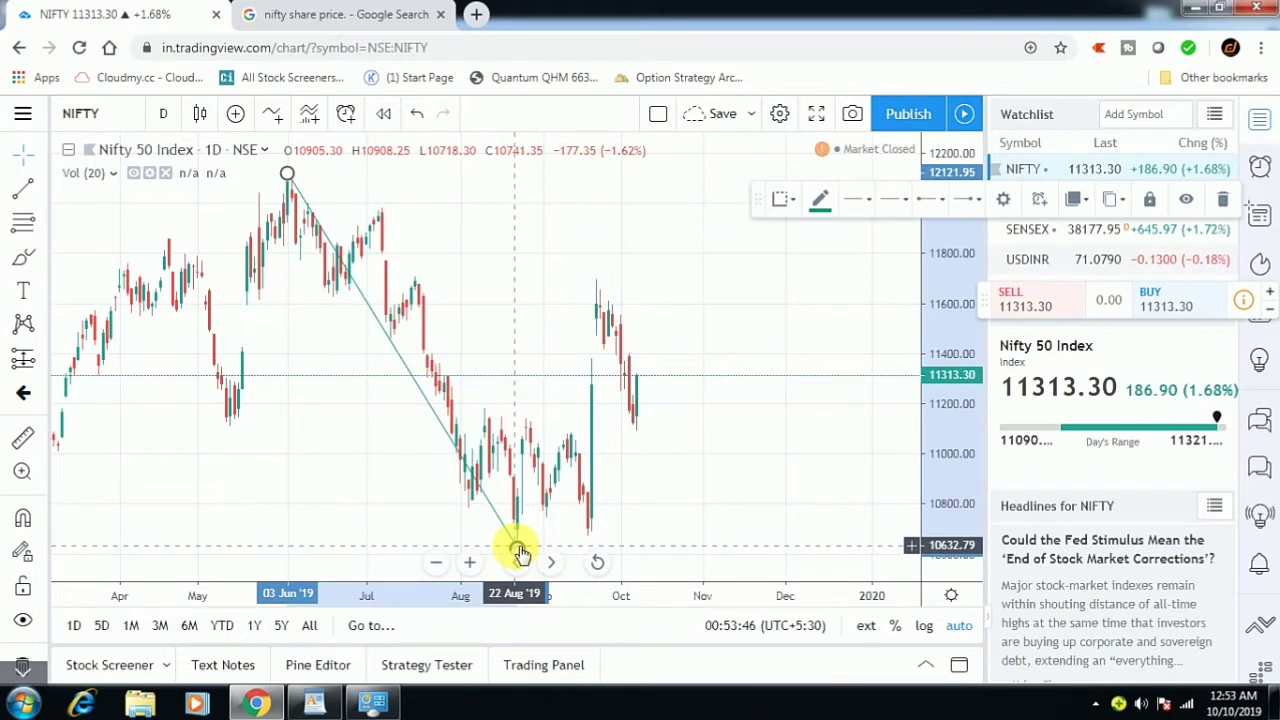
{"action": "key", "text": "Delete"}
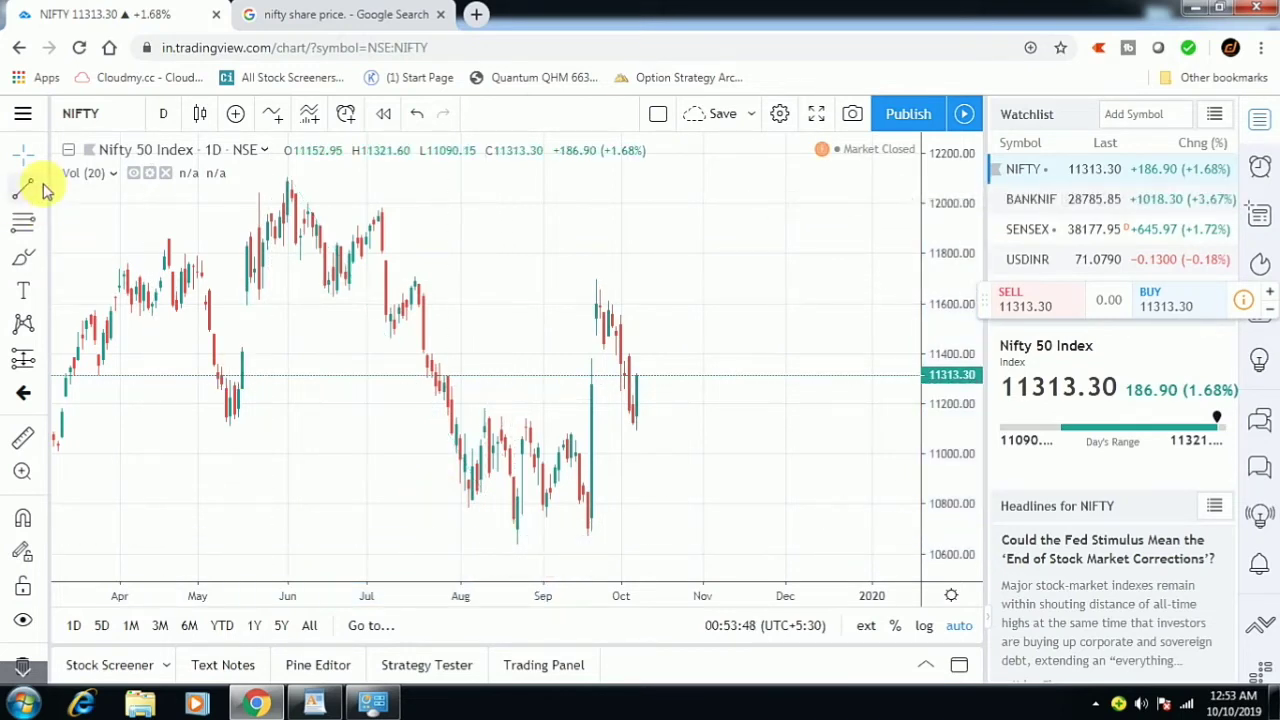
Draw a Fib Retracement from the 3 June 2019 high at about 12110 to the August low at about 10642, and delete it
{"action": "left_click", "coordinate": [42, 188]}
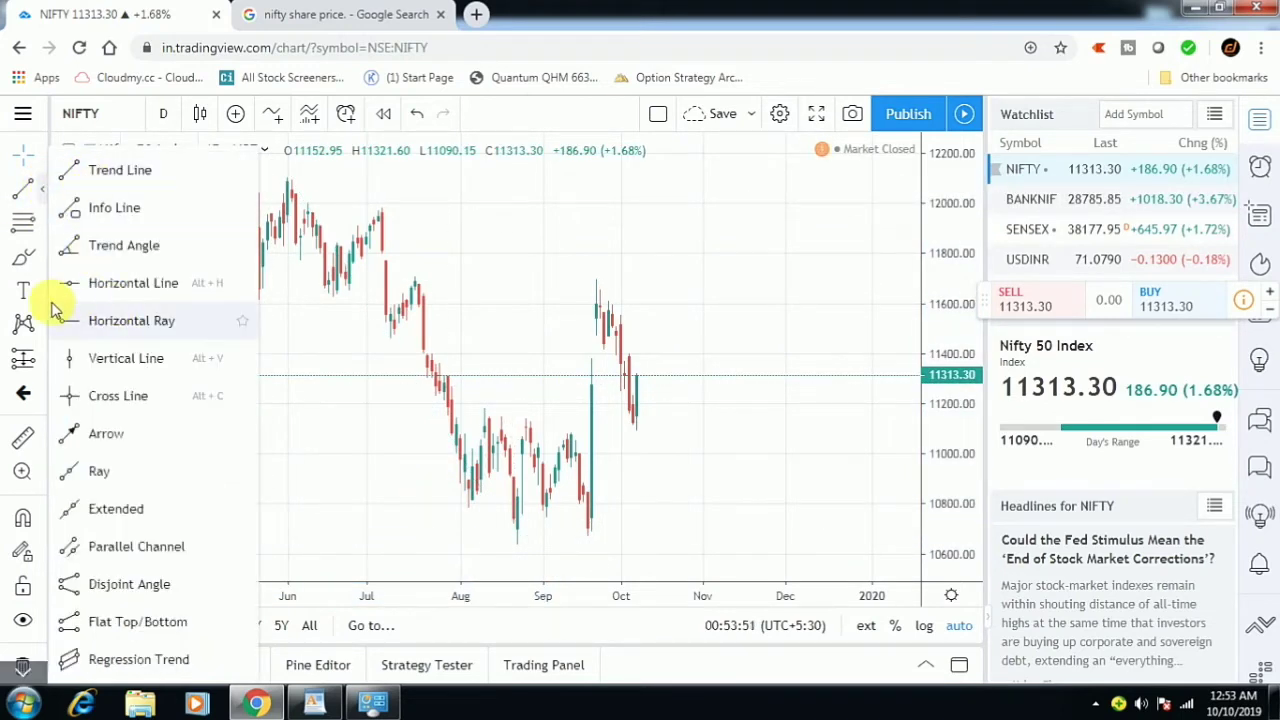
{"action": "left_click", "coordinate": [30, 222]}
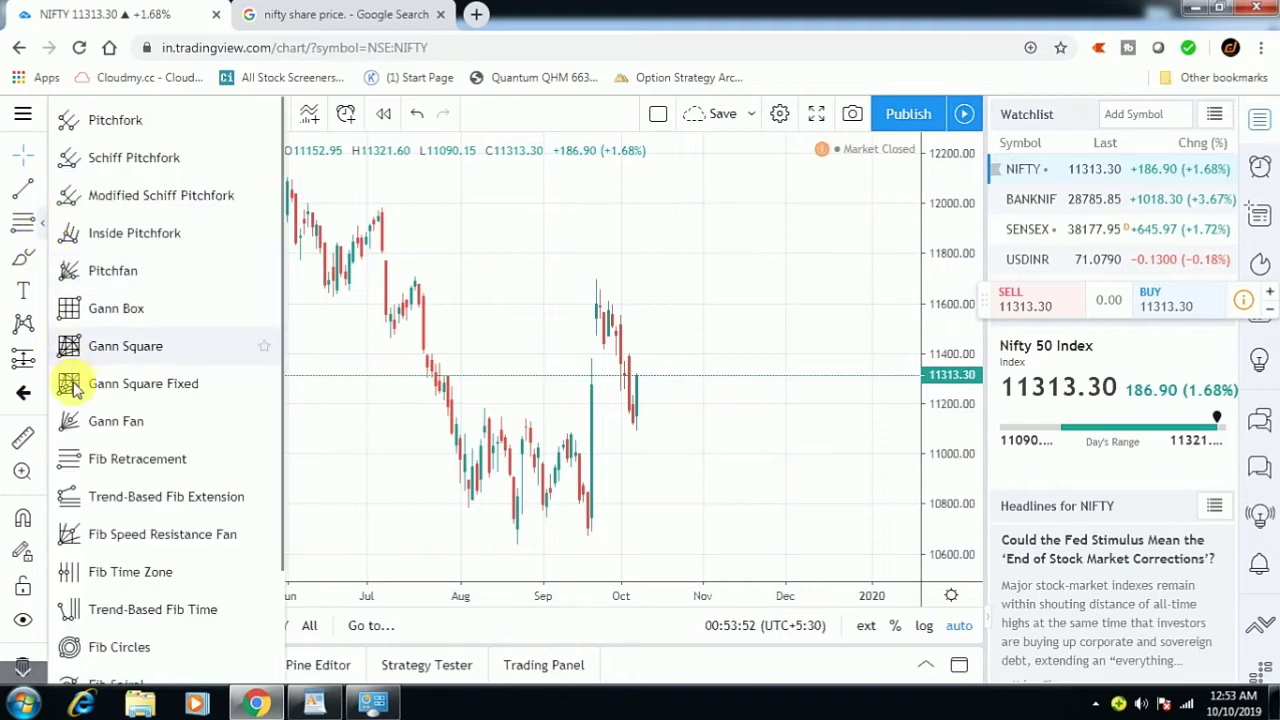
{"action": "left_click", "coordinate": [108, 458]}
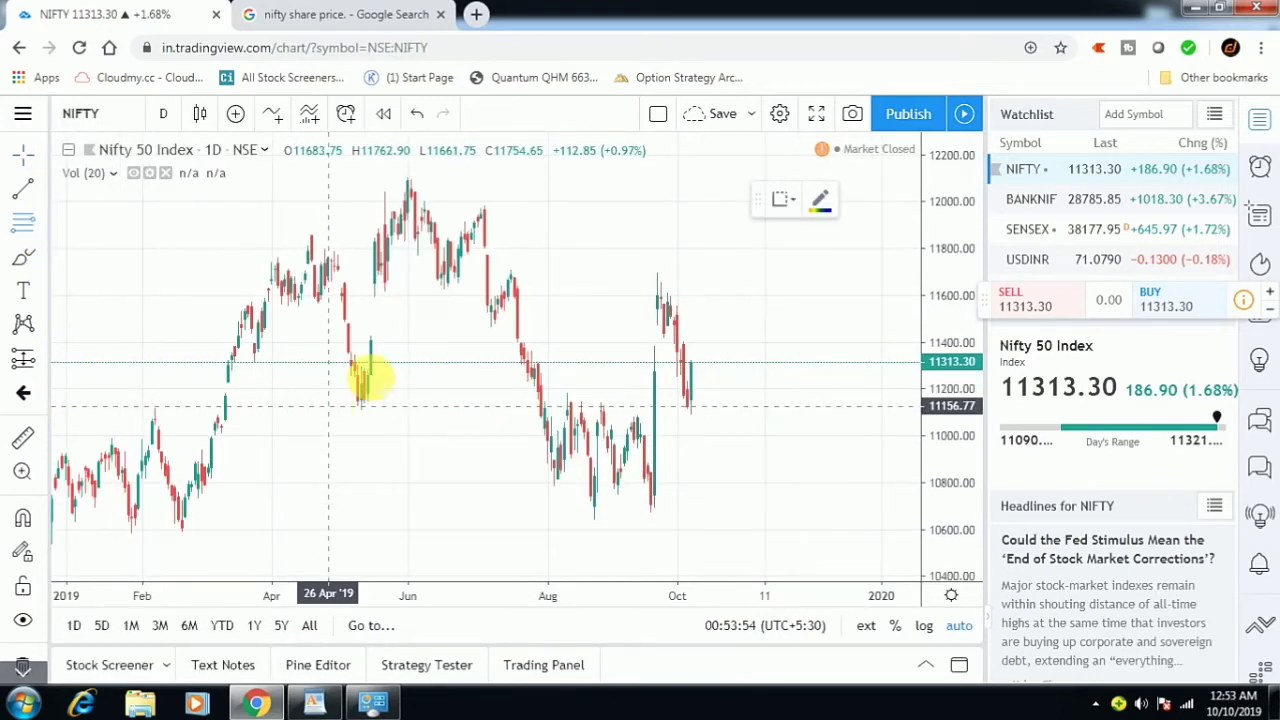
{"action": "left_click", "coordinate": [407, 177]}
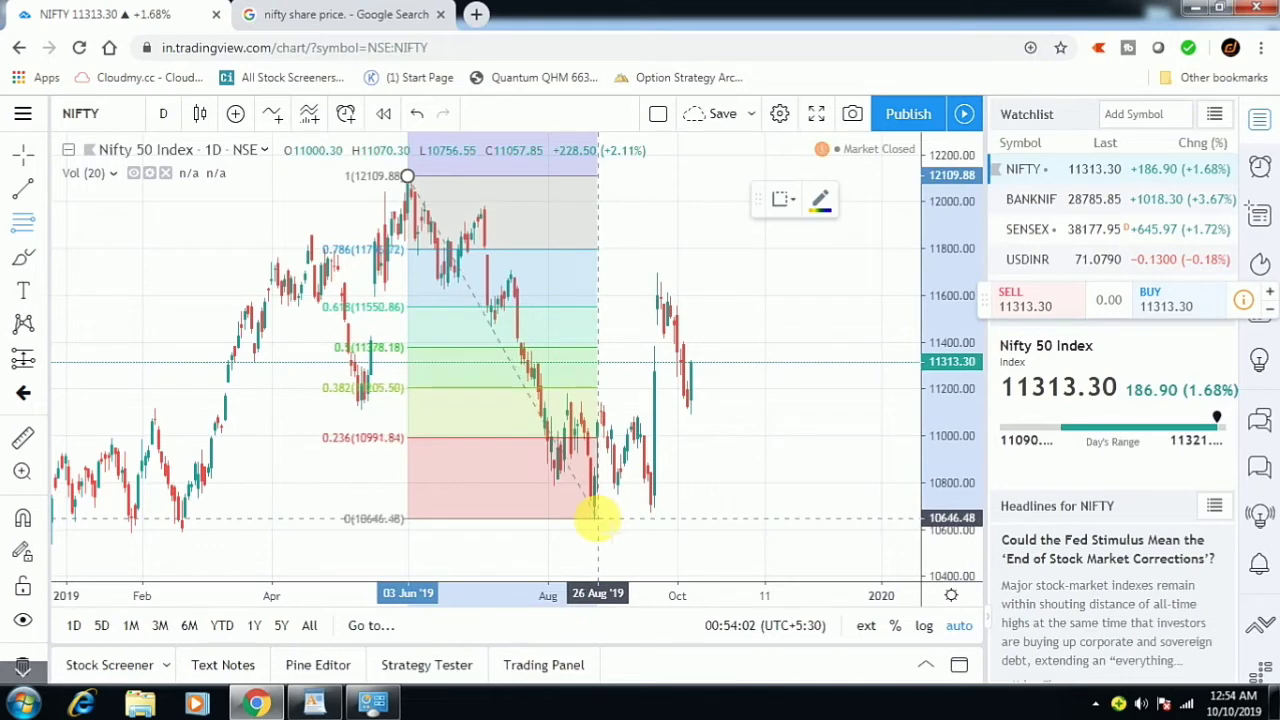
{"action": "left_click", "coordinate": [594, 519]}
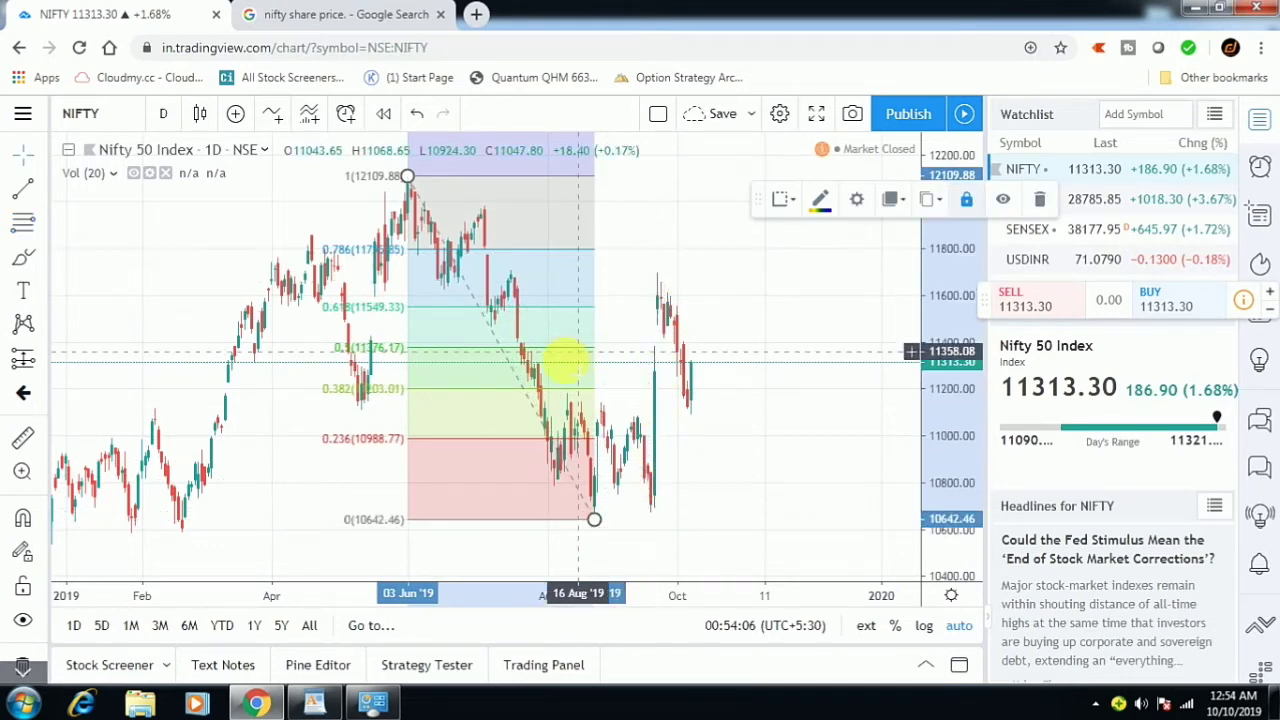
{"action": "key", "text": "Delete"}
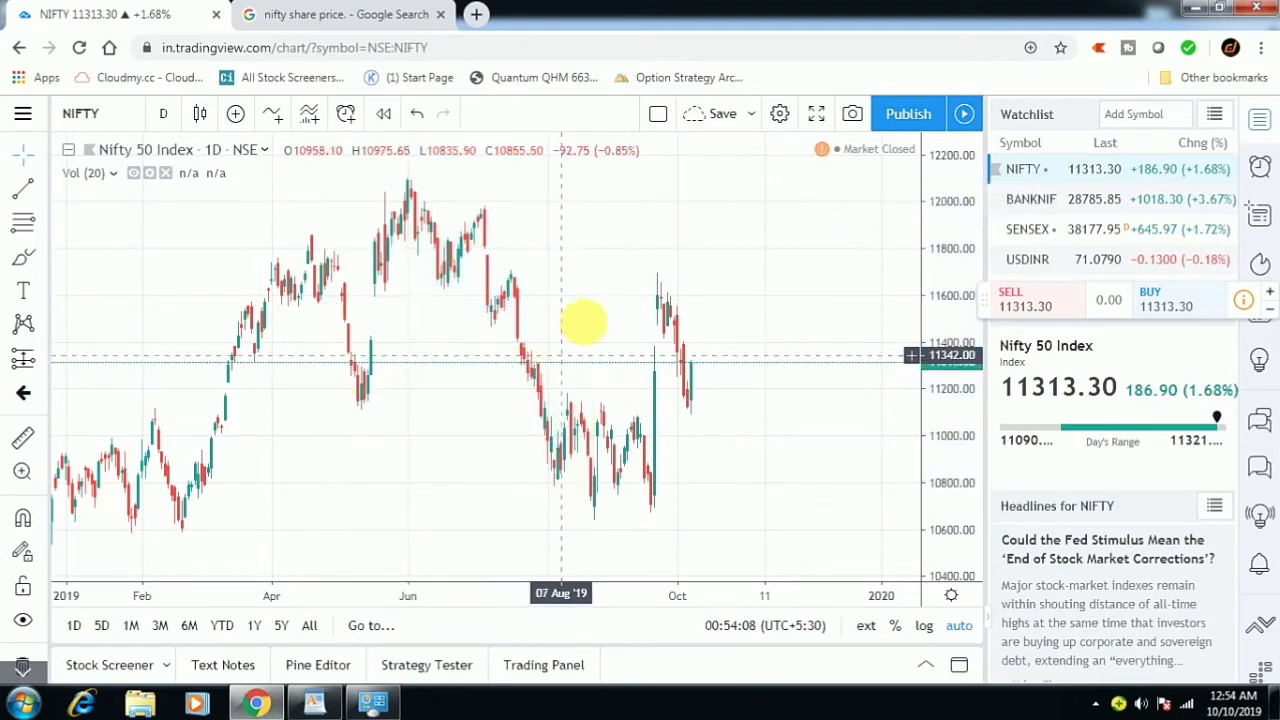
Draw a Fib Retracement from the 23 September 2019 high at about 11680 to the 23 August low at about 10655
{"action": "left_click", "coordinate": [42, 222]}
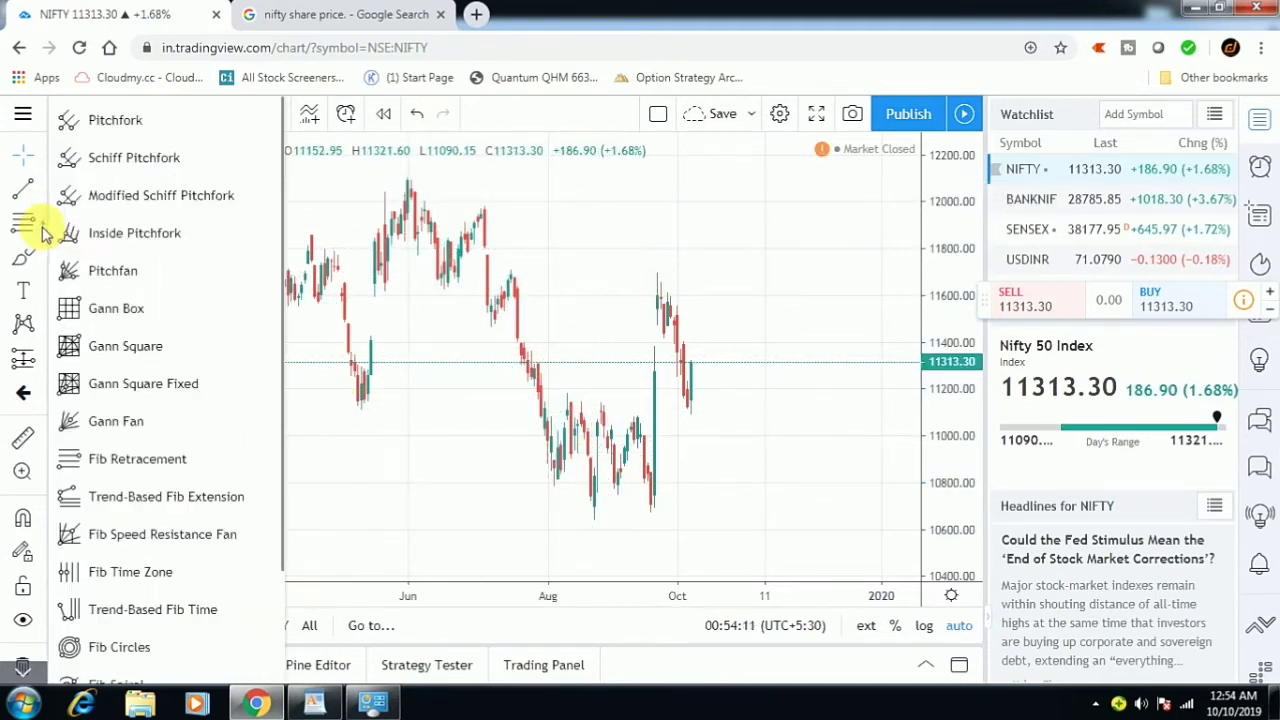
{"action": "left_click", "coordinate": [126, 465]}
{"action": "left_click", "coordinate": [658, 277]}
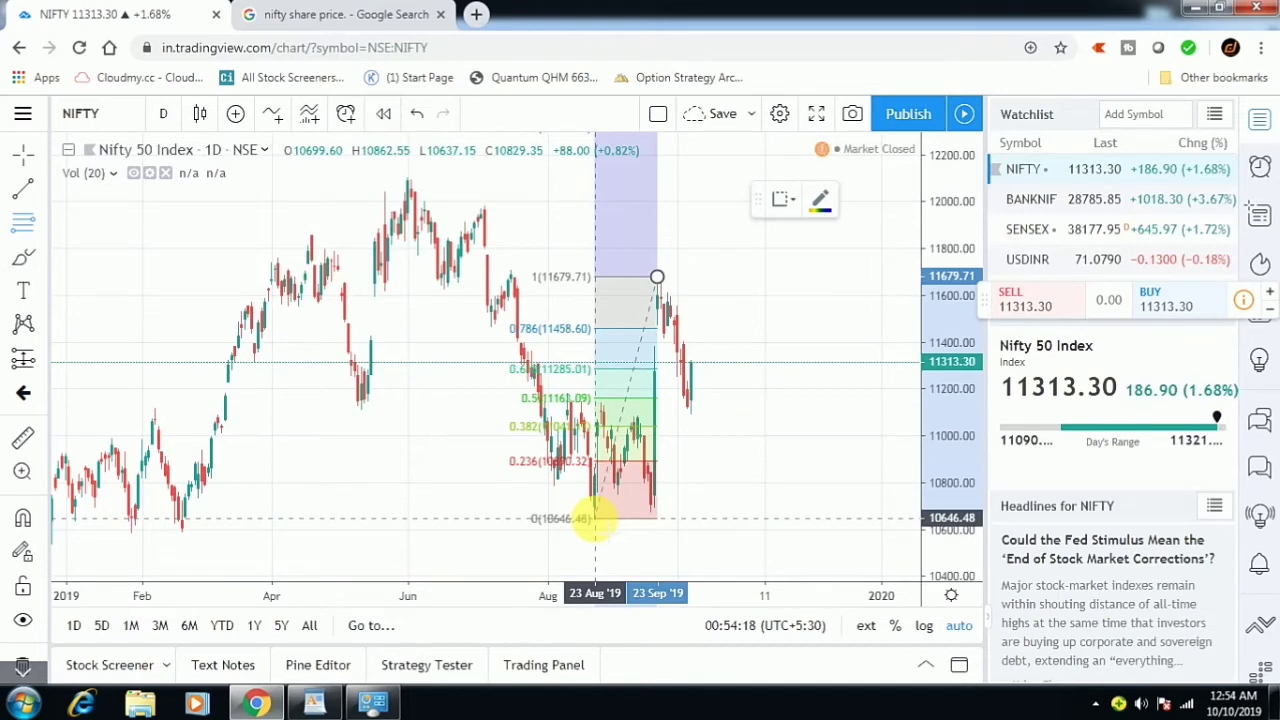
{"action": "left_click", "coordinate": [594, 518]}
{"action": "scroll", "coordinate": [634, 449], "scroll_direction": "up", "scroll_amount": 2}
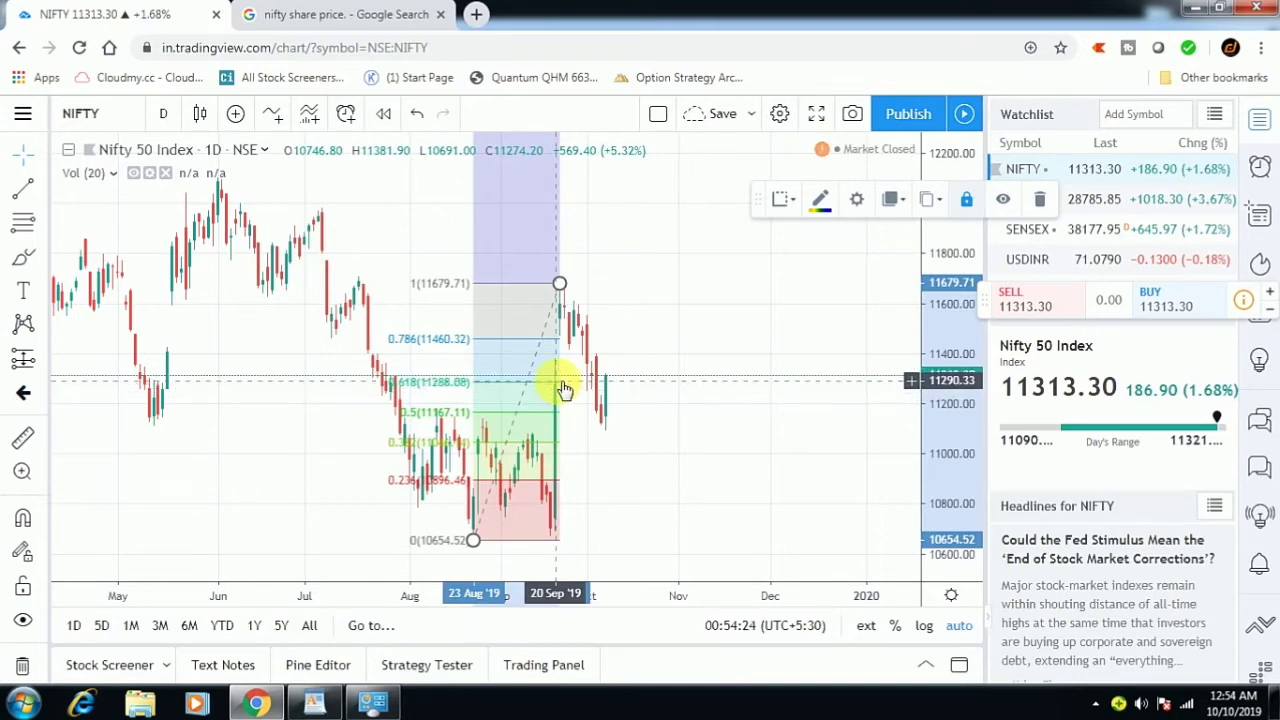
Check the one-day NIFTY 50 price chart in Google Search and return to the TradingView chart
{"action": "left_click", "coordinate": [405, 12]}
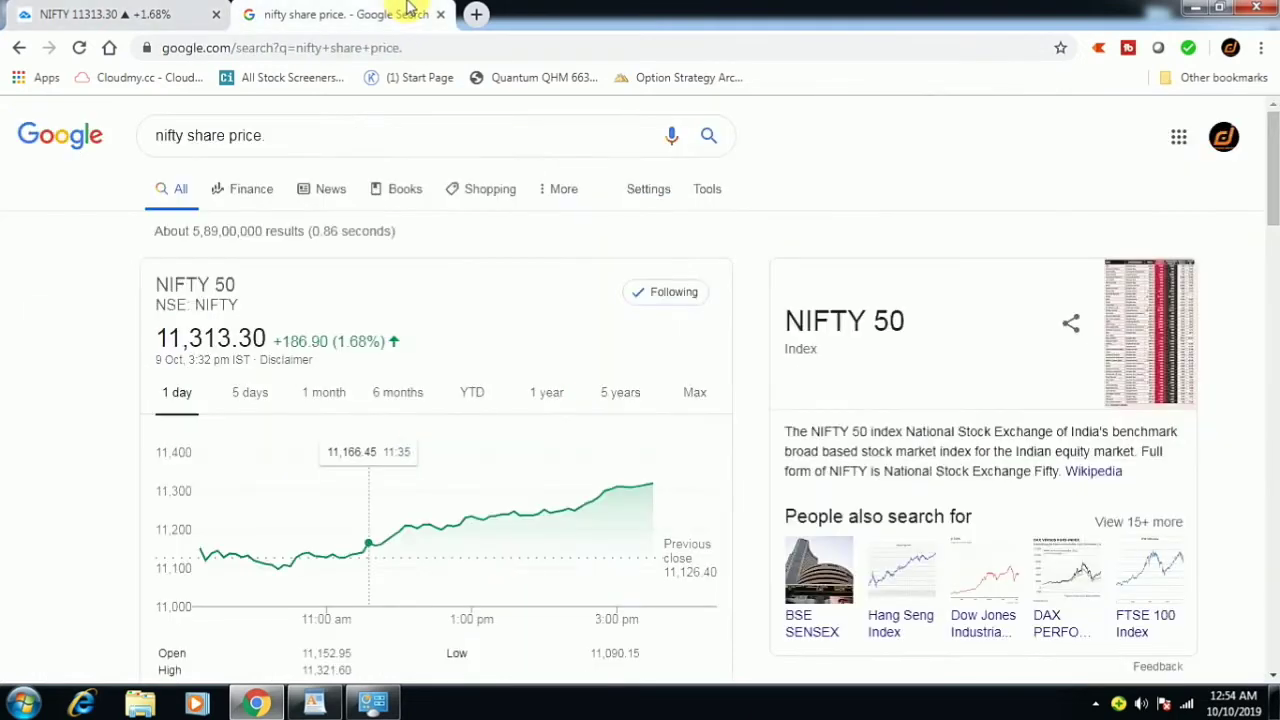
{"action": "left_click", "coordinate": [193, 8]}
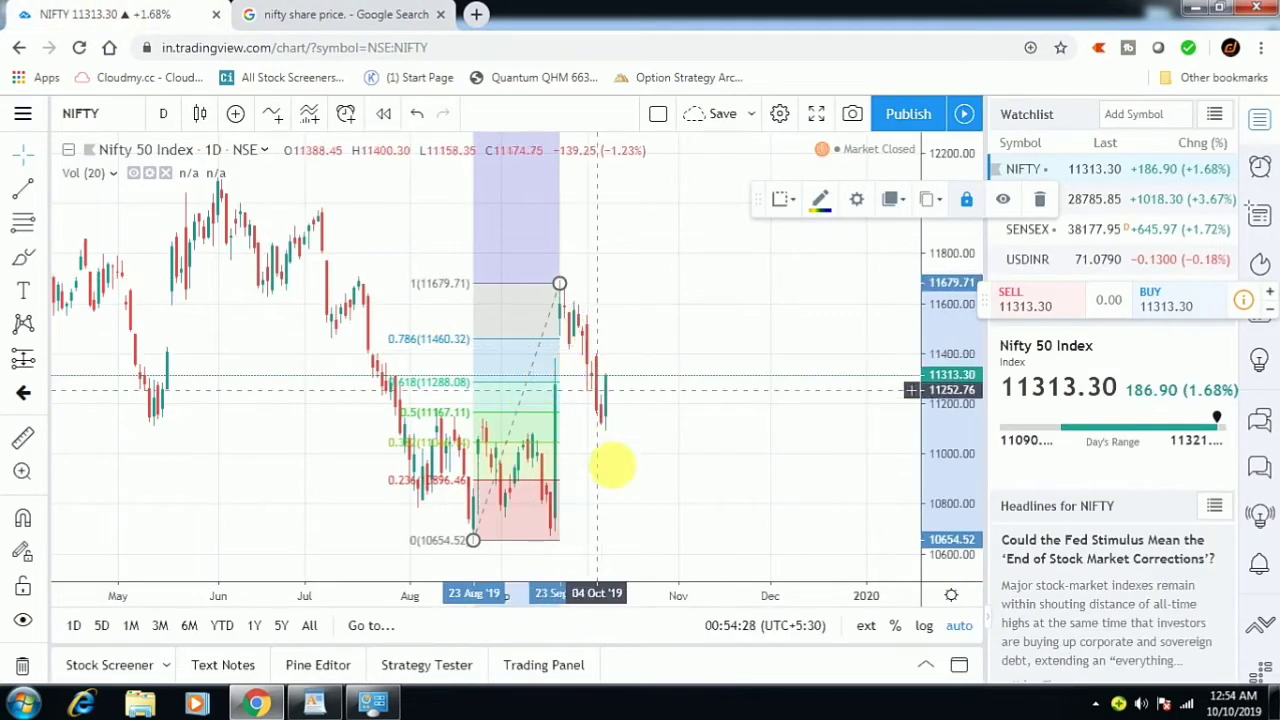